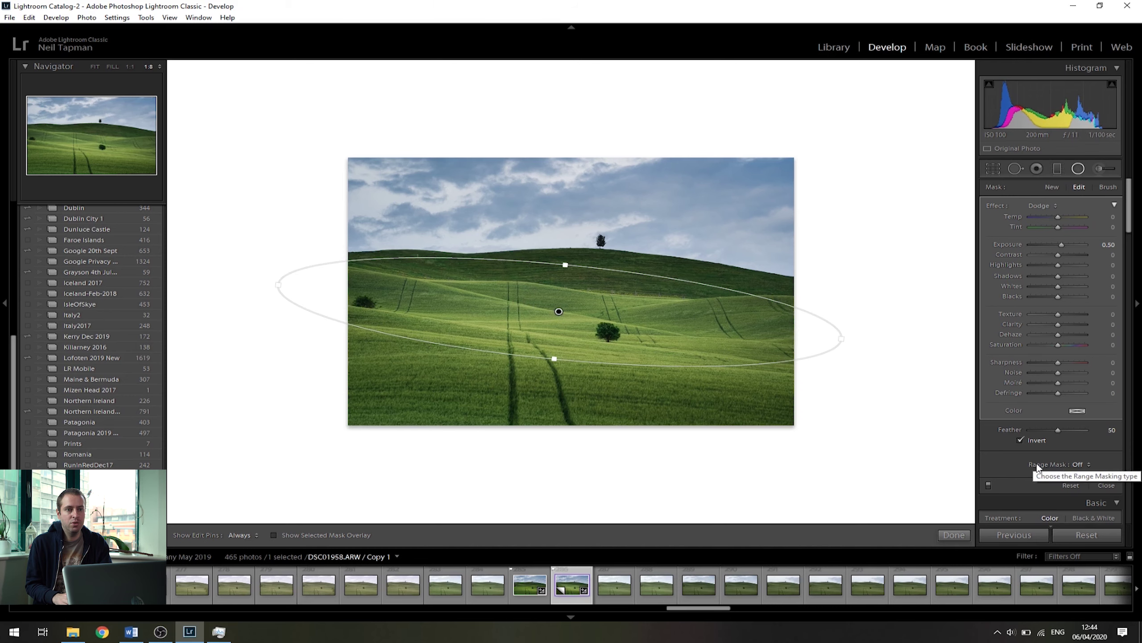
# Apply a Luminance range mask to the radial filter and display its luminance mask on the photo
pyautogui.click(1079, 466)
pyautogui.click(1069, 497)
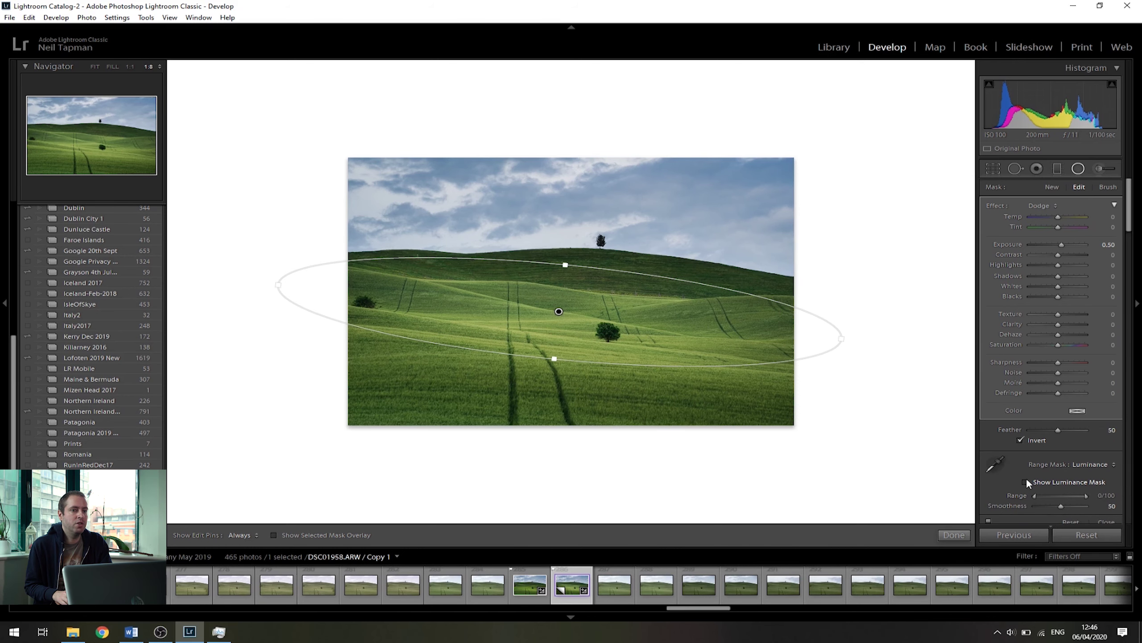
pyautogui.click(1027, 481)
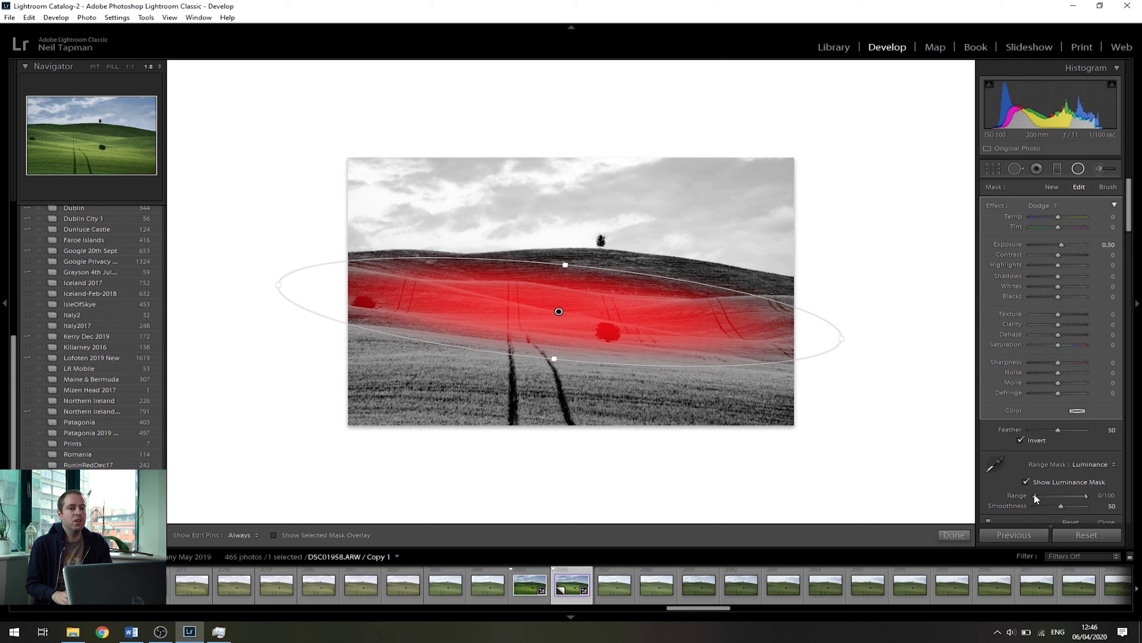
# Refine the luminance mask with range 48/82, smoothness 2 and feather 71, and hide the mask preview
pyautogui.moveTo(1034, 493); pyautogui.dragTo(1050, 495)
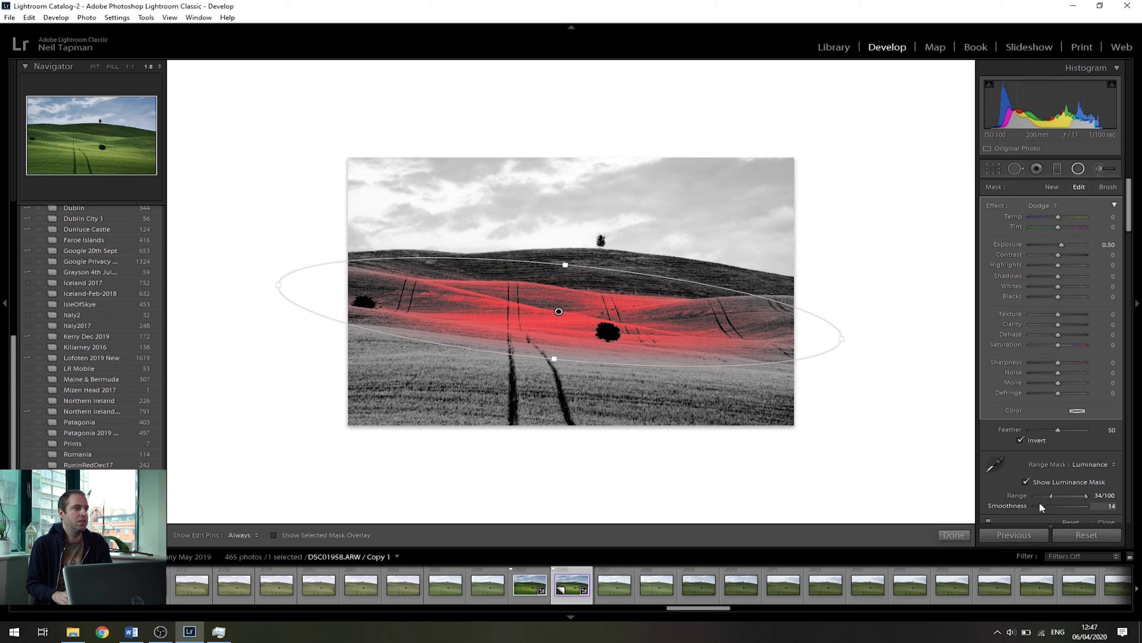
pyautogui.moveTo(1041, 504); pyautogui.dragTo(1039, 505)
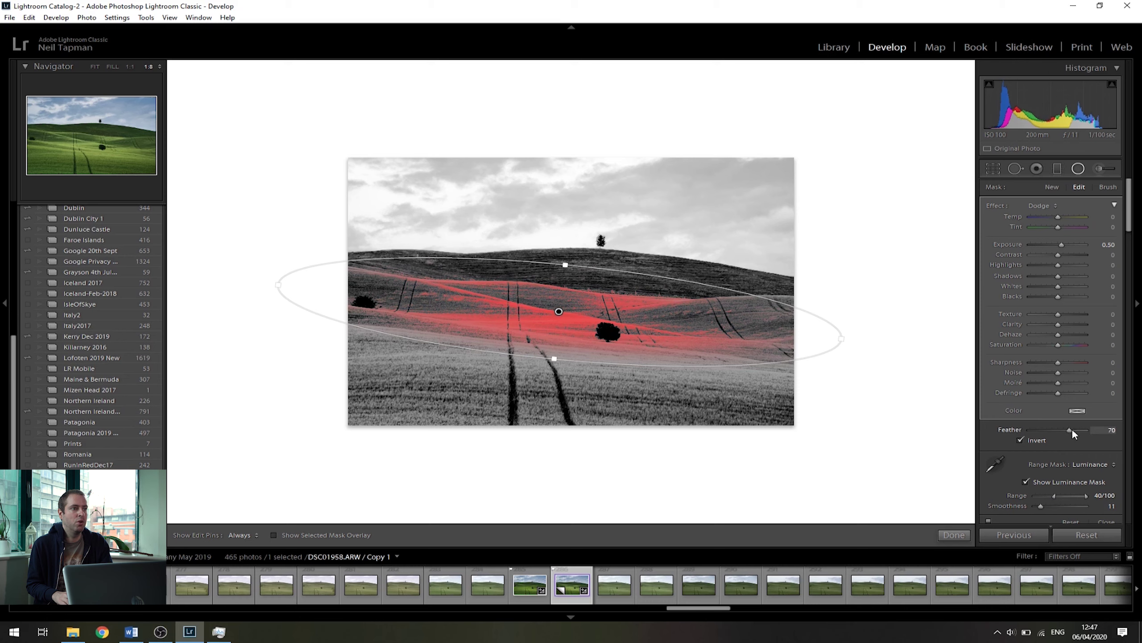
pyautogui.moveTo(1043, 431)
pyautogui.mouseDown()
pyautogui.moveTo(1026, 428)
pyautogui.moveTo(1054, 429)
pyautogui.mouseUp()
pyautogui.moveTo(1040, 503); pyautogui.dragTo(1078, 495)
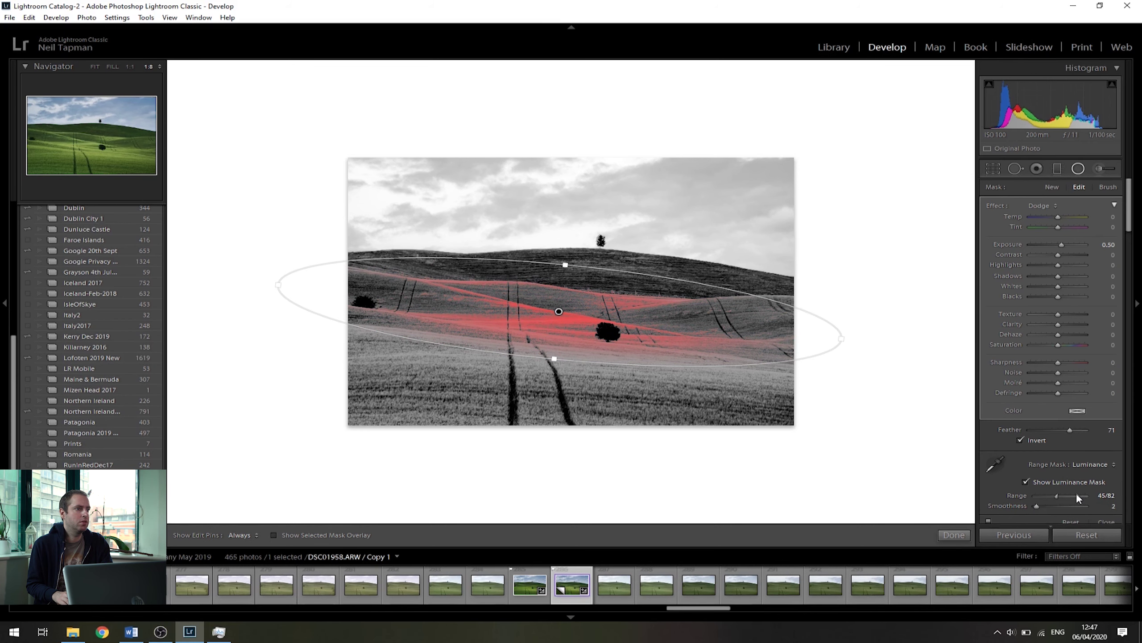
pyautogui.moveTo(1070, 495); pyautogui.dragTo(1086, 495)
pyautogui.moveTo(1051, 494); pyautogui.dragTo(1056, 495)
pyautogui.click(1025, 481)
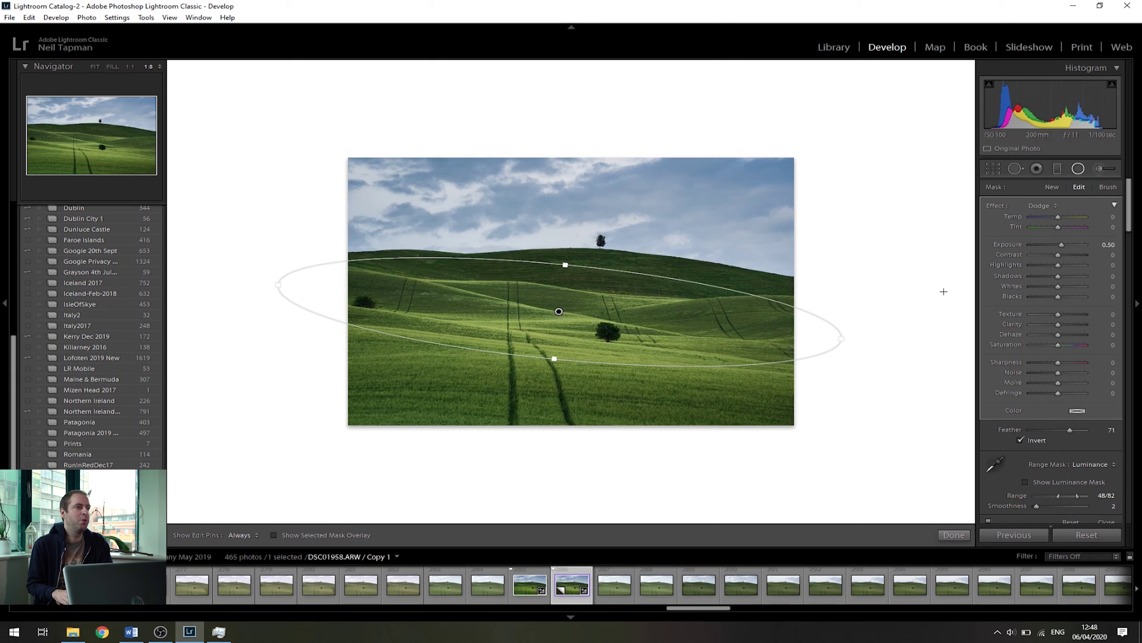
# Reset the radial filter's exposure to 0.00 and set its saturation to 52, whites to 20 and highlights to 26
pyautogui.doubleClick(1062, 243)
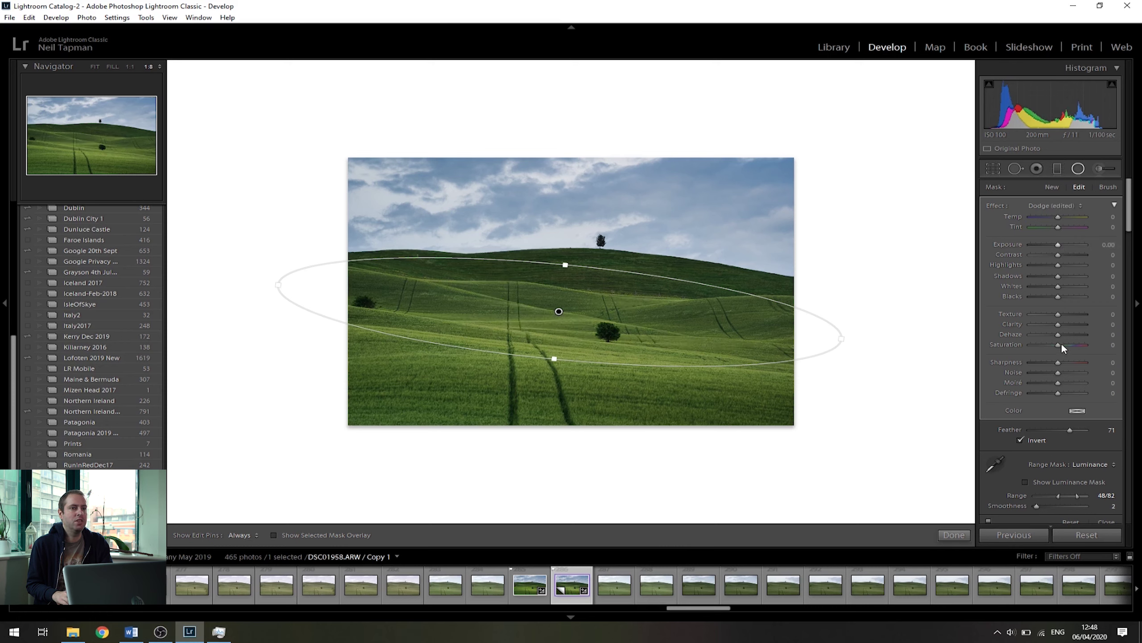
pyautogui.moveTo(1071, 343); pyautogui.dragTo(1073, 343)
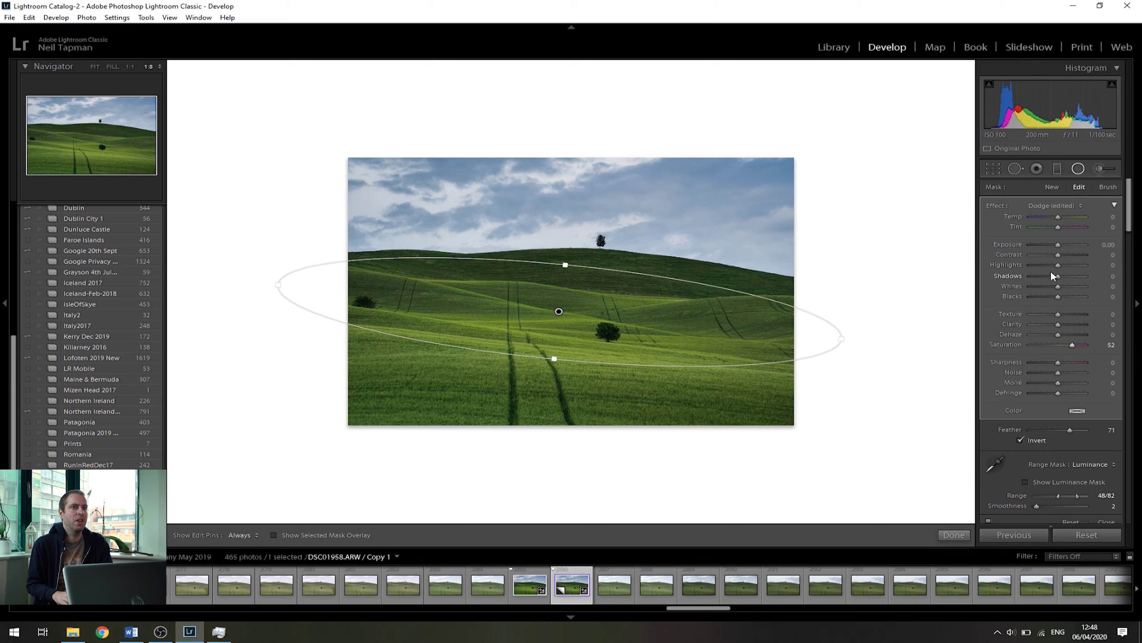
pyautogui.moveTo(1064, 288); pyautogui.dragTo(1065, 288)
pyautogui.moveTo(1058, 265); pyautogui.dragTo(1069, 266)
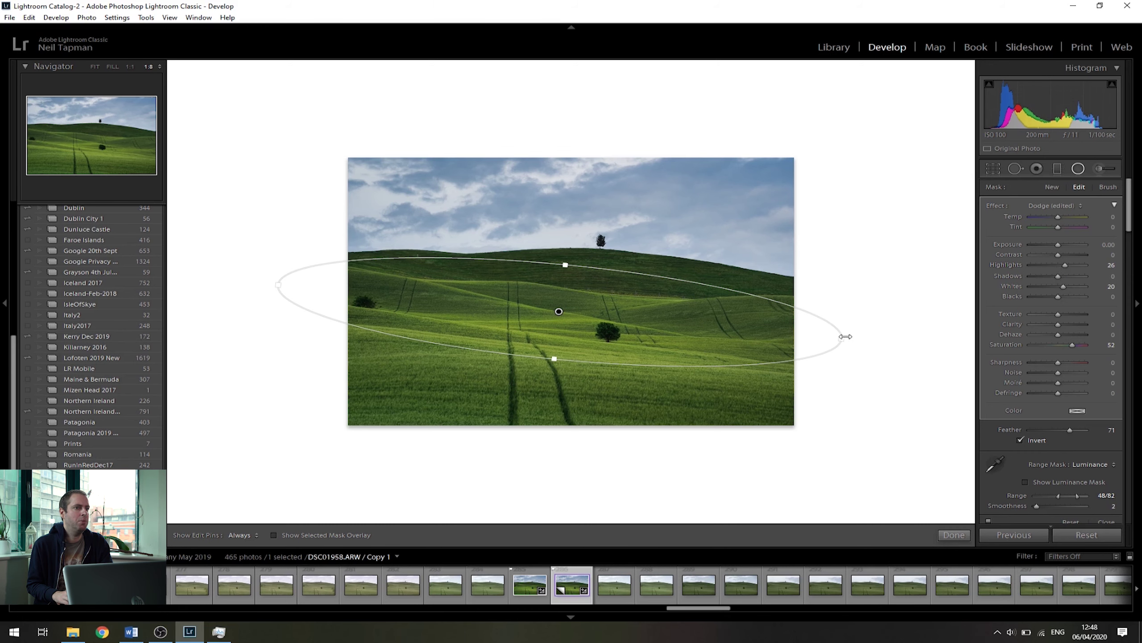
# Reshape the radial filter into a nearly level, taller ellipse centred on the middle hills and extending slightly past both photo edges
pyautogui.moveTo(846, 338); pyautogui.dragTo(801, 339)
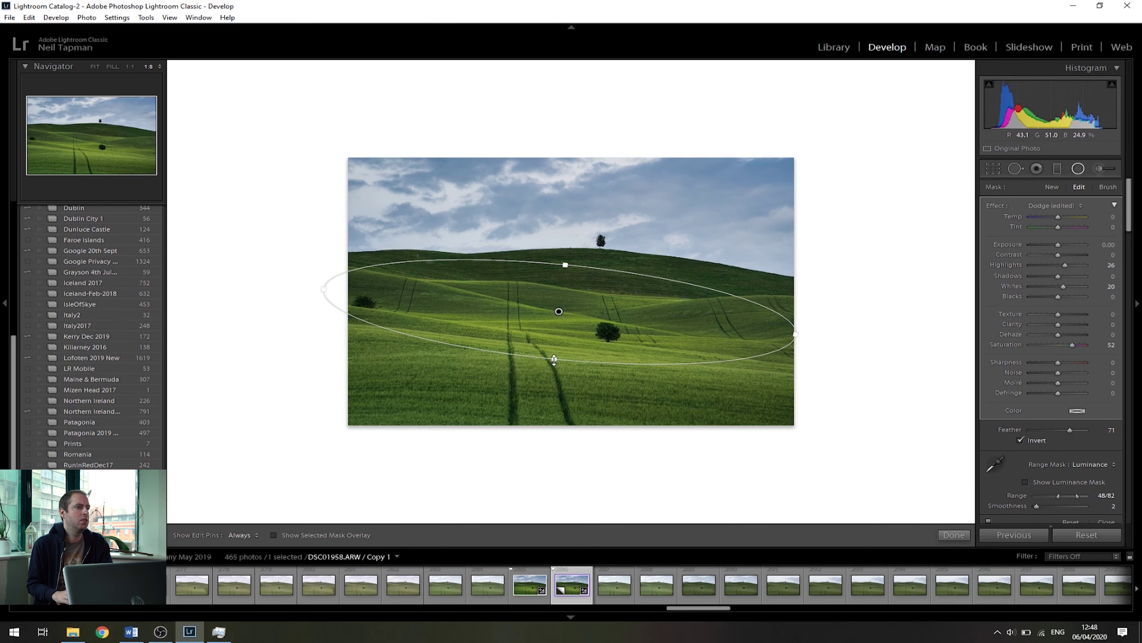
pyautogui.moveTo(556, 360); pyautogui.dragTo(559, 352)
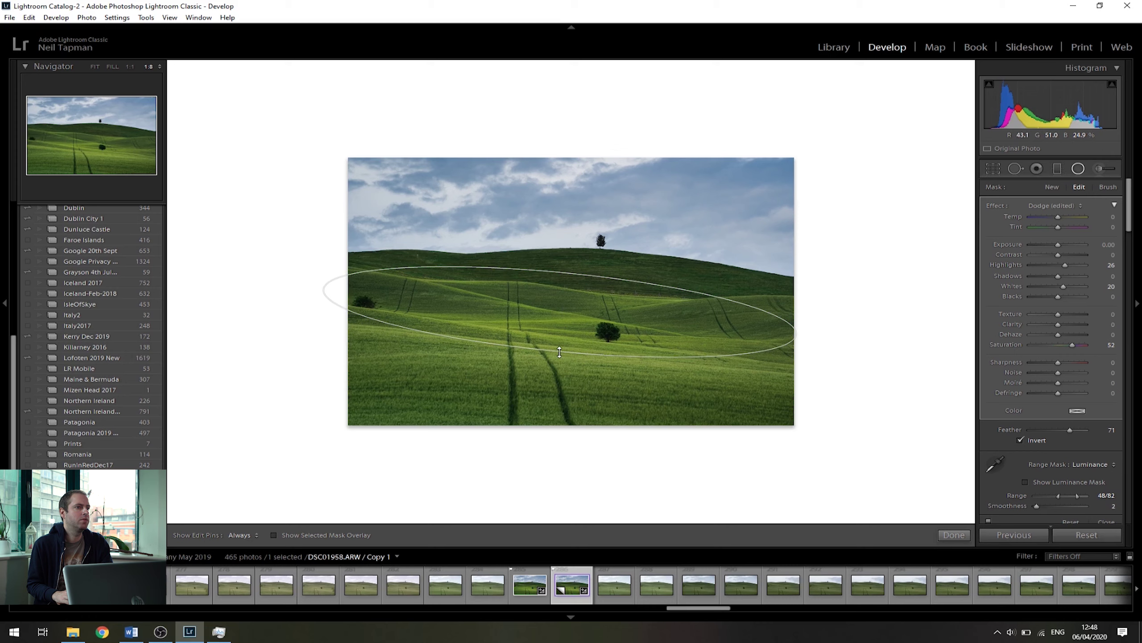
pyautogui.moveTo(763, 300); pyautogui.dragTo(765, 283)
pyautogui.moveTo(560, 311); pyautogui.dragTo(559, 303)
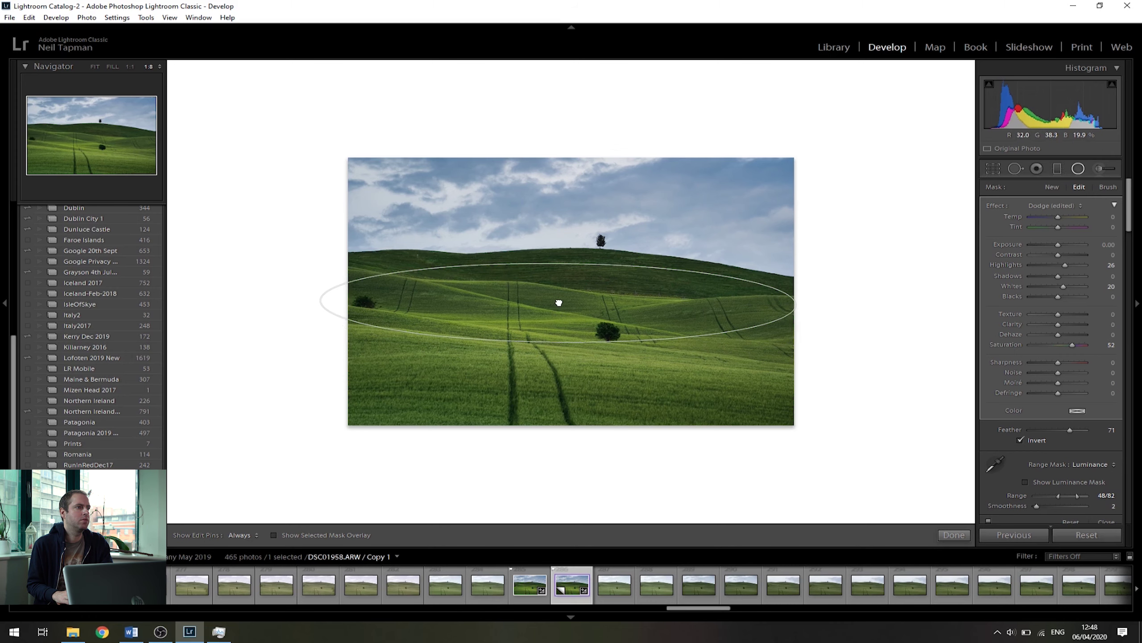
pyautogui.moveTo(796, 305); pyautogui.dragTo(830, 305)
pyautogui.moveTo(559, 265); pyautogui.dragTo(559, 241)
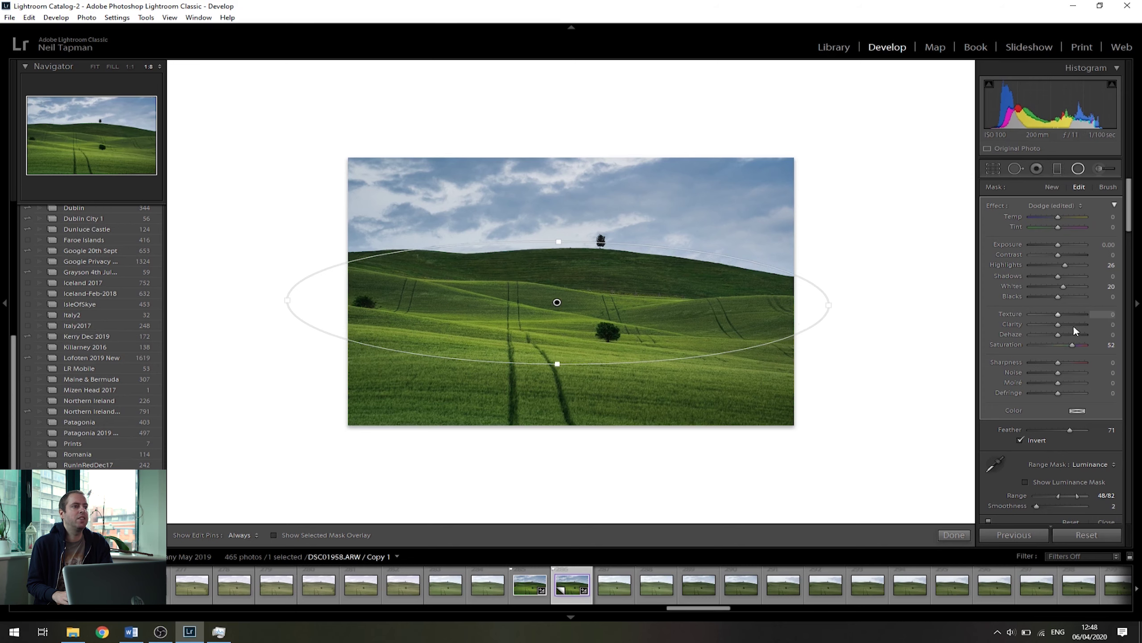
# Delete the radial filter and undo the deletion to compare the hills, leaving the filter tool
pyautogui.rightClick(559, 304)
pyautogui.click(590, 325)
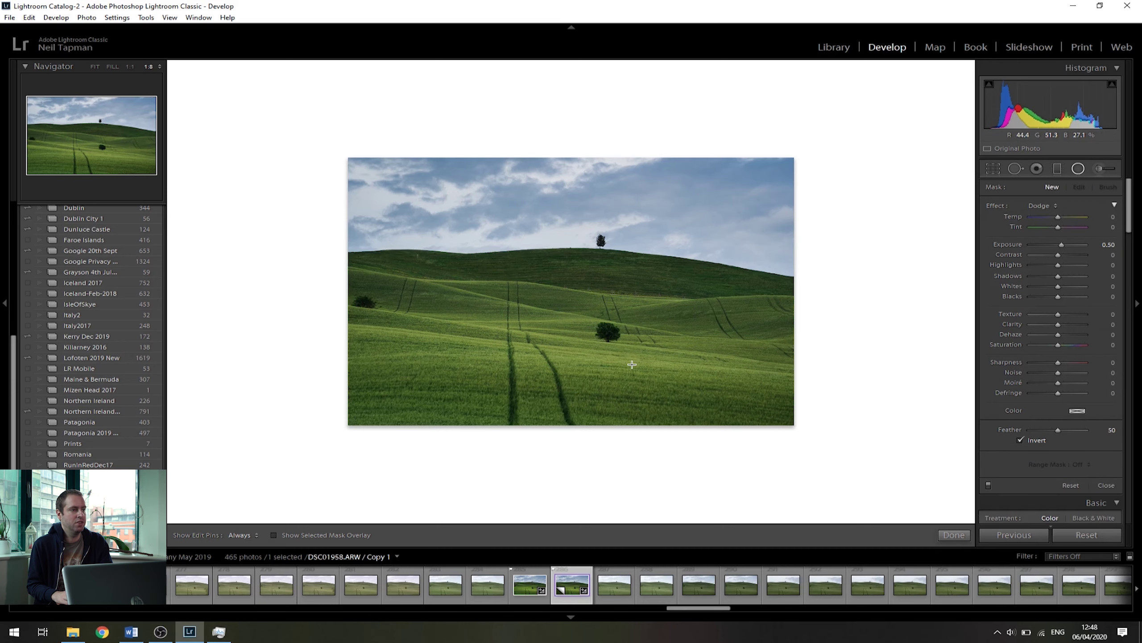
pyautogui.hotkey('ctrl', 'z')
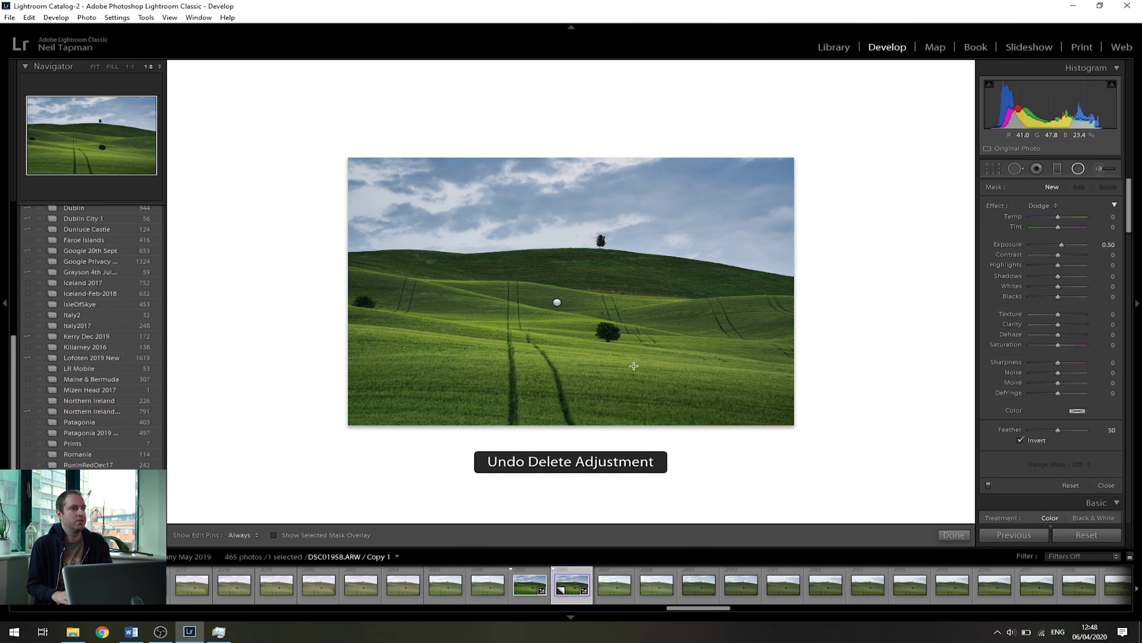
pyautogui.hotkey('shift', 'm')
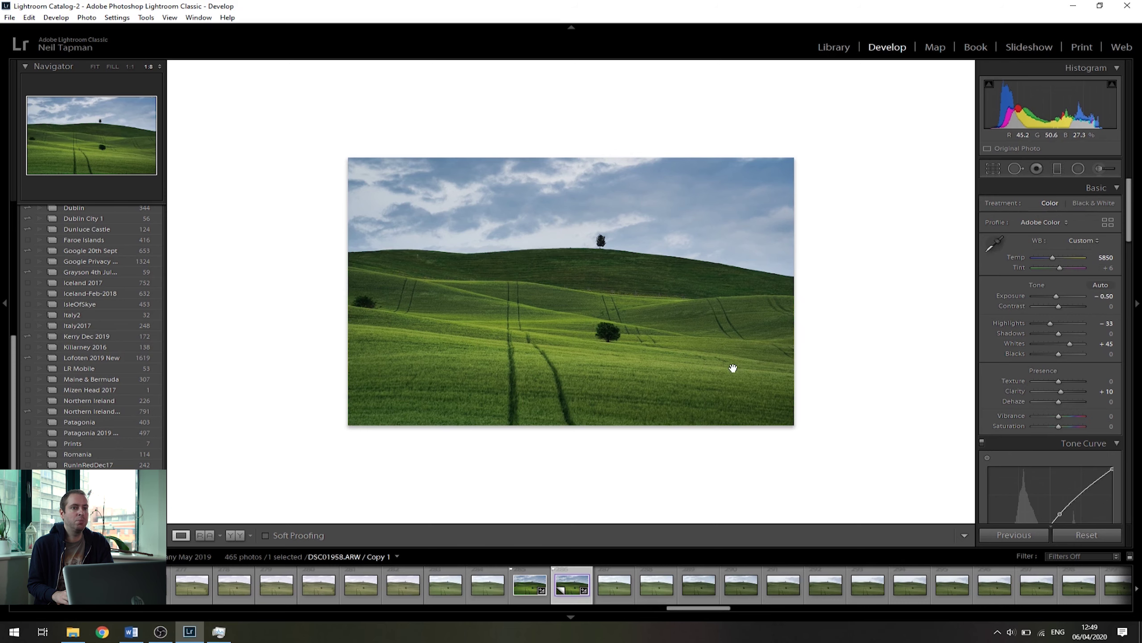
# Reselect the hill radial filter and switch its range mask off and back to Luminance to compare the effect
pyautogui.click(1079, 168)
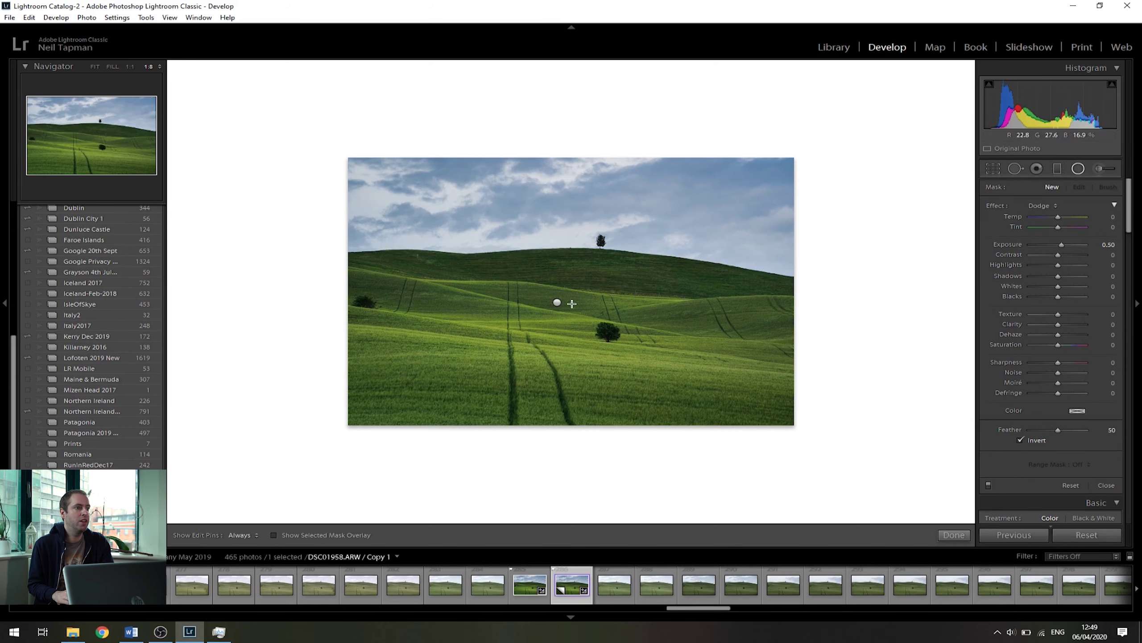
pyautogui.click(557, 302)
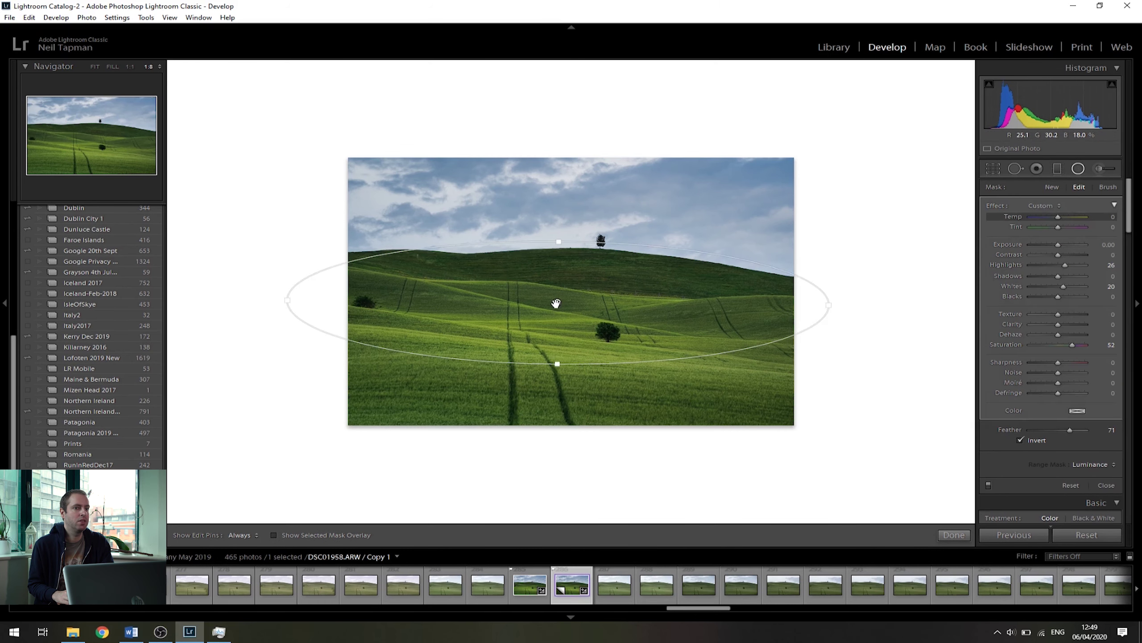
pyautogui.click(1088, 464)
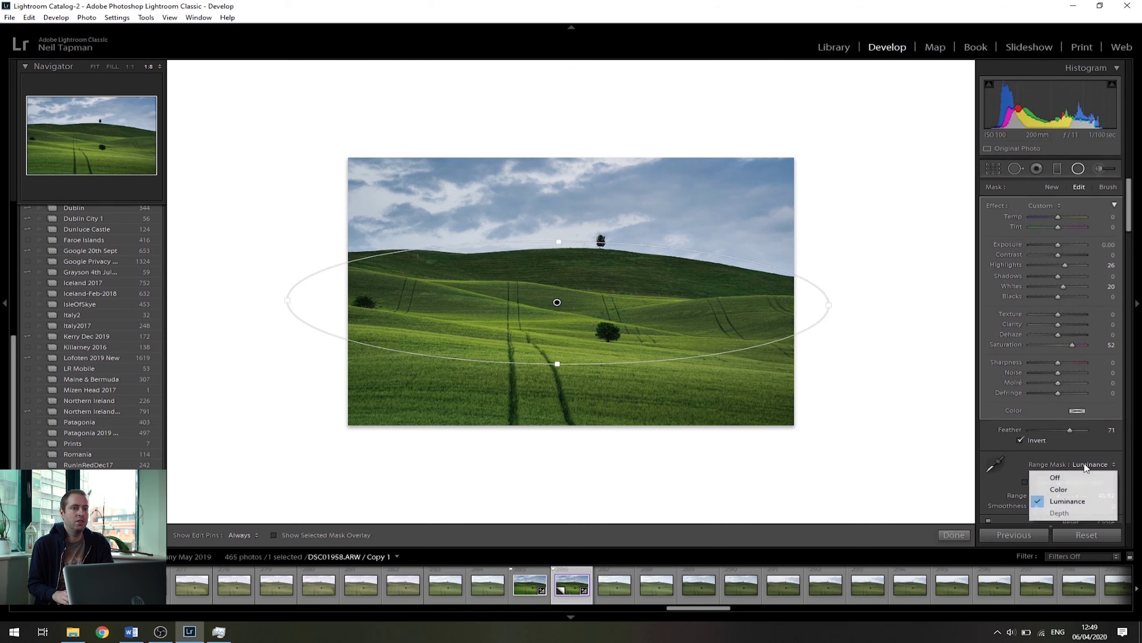
pyautogui.click(1081, 480)
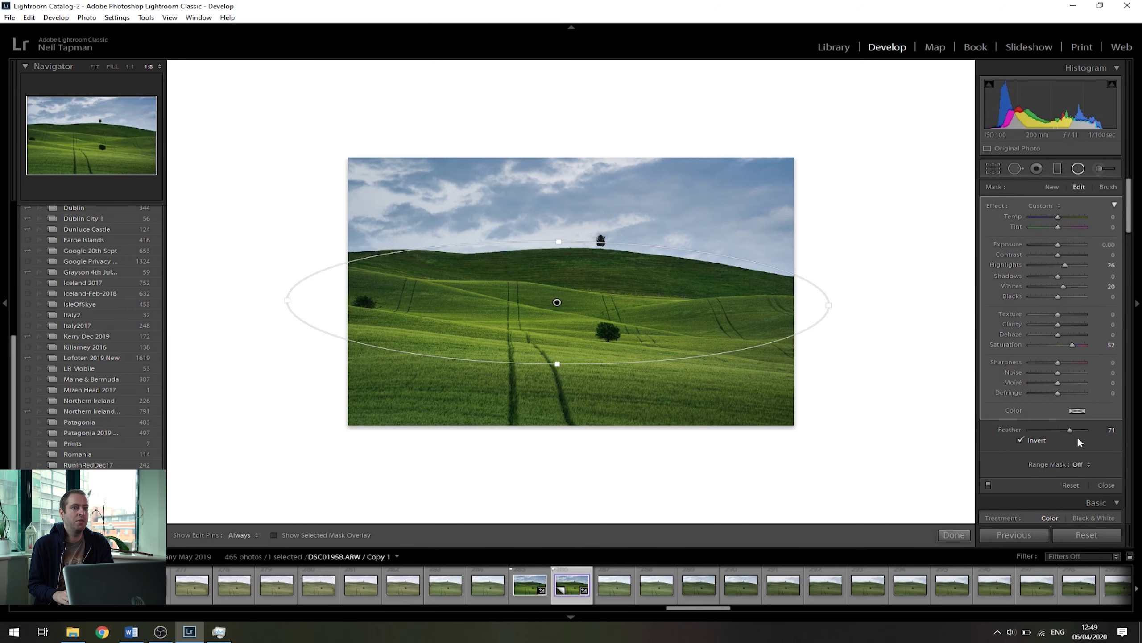
pyautogui.click(1075, 465)
pyautogui.click(1074, 503)
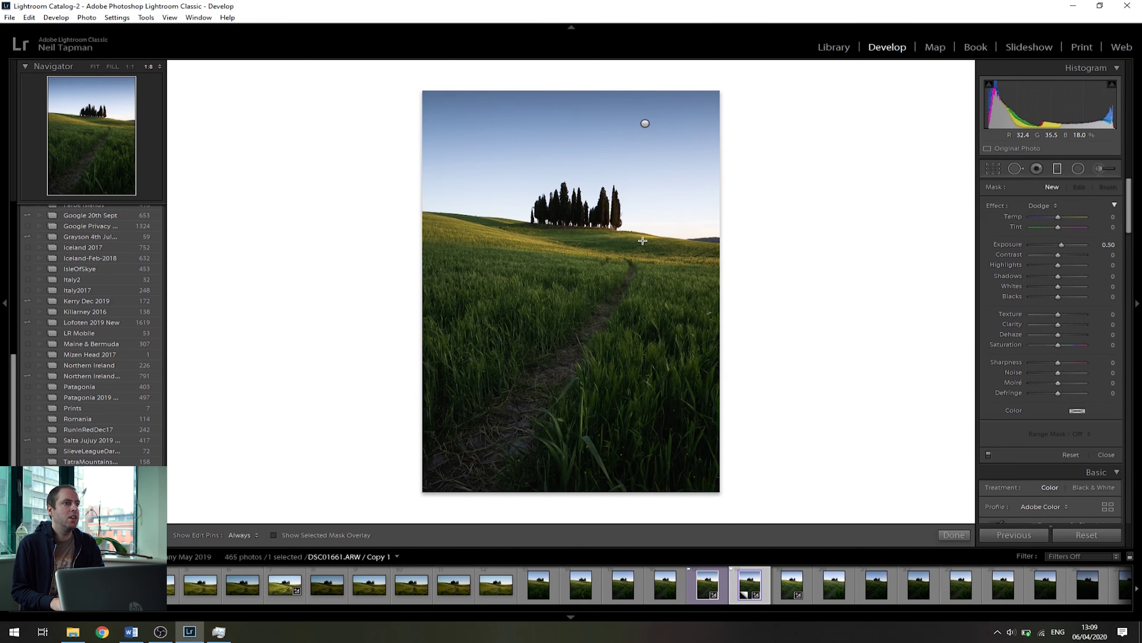
# Draw a horizontal graduated filter downward from the cypress trees into the field, and set its exposure to 0.00
pyautogui.click(1058, 169)
pyautogui.moveTo(605, 209); pyautogui.dragTo(602, 322)
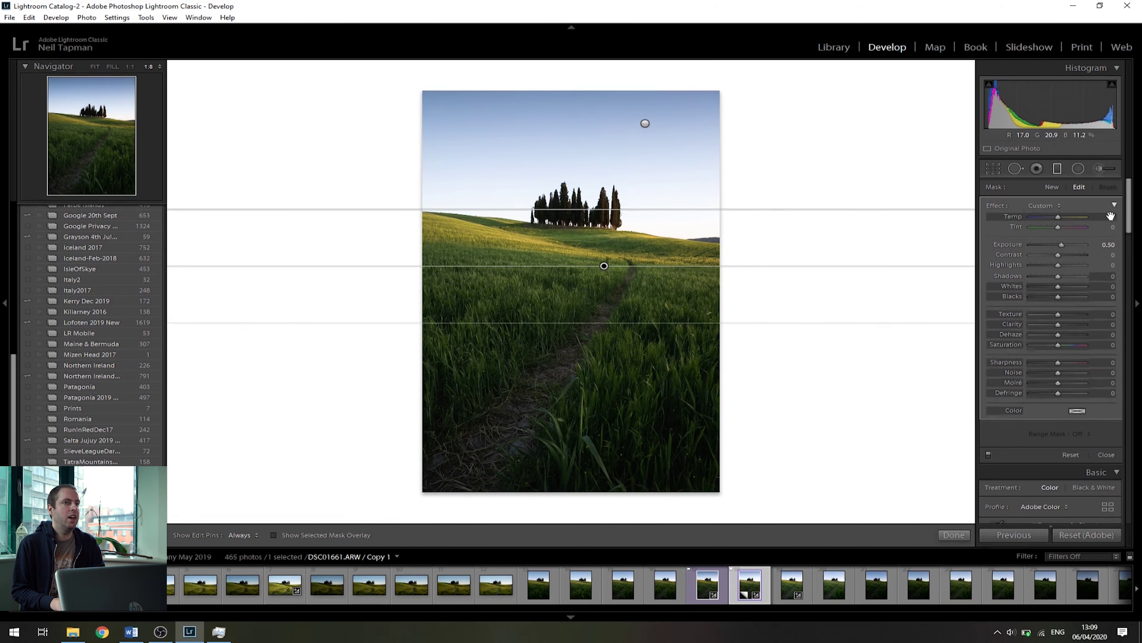
pyautogui.moveTo(1064, 243); pyautogui.dragTo(1070, 241)
pyautogui.moveTo(1071, 245); pyautogui.dragTo(1041, 249)
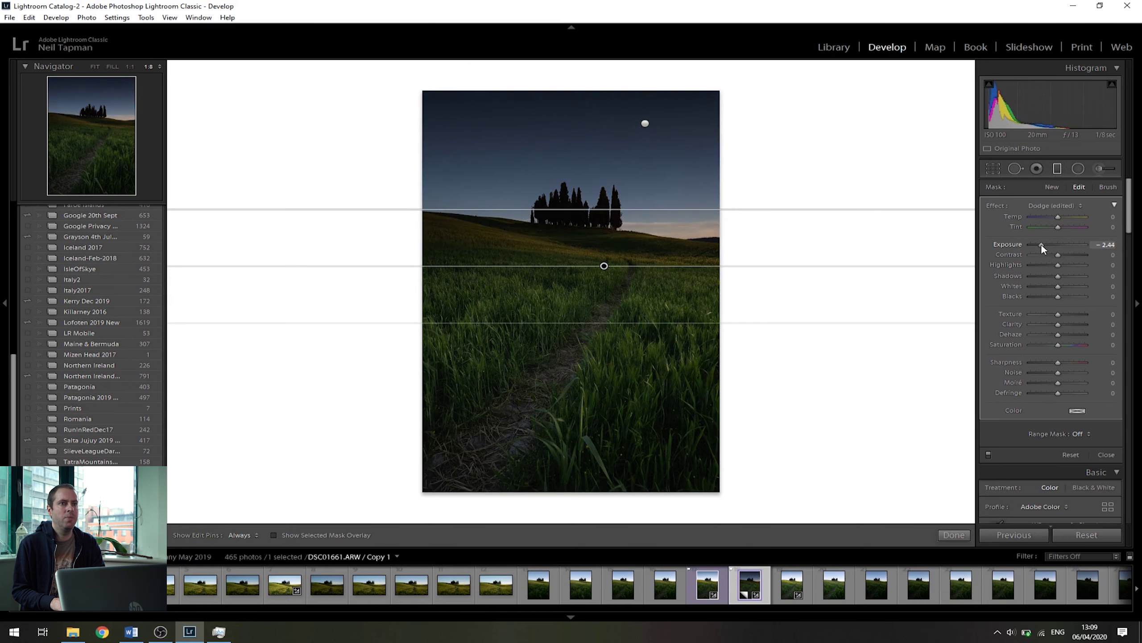
pyautogui.doubleClick(1040, 243)
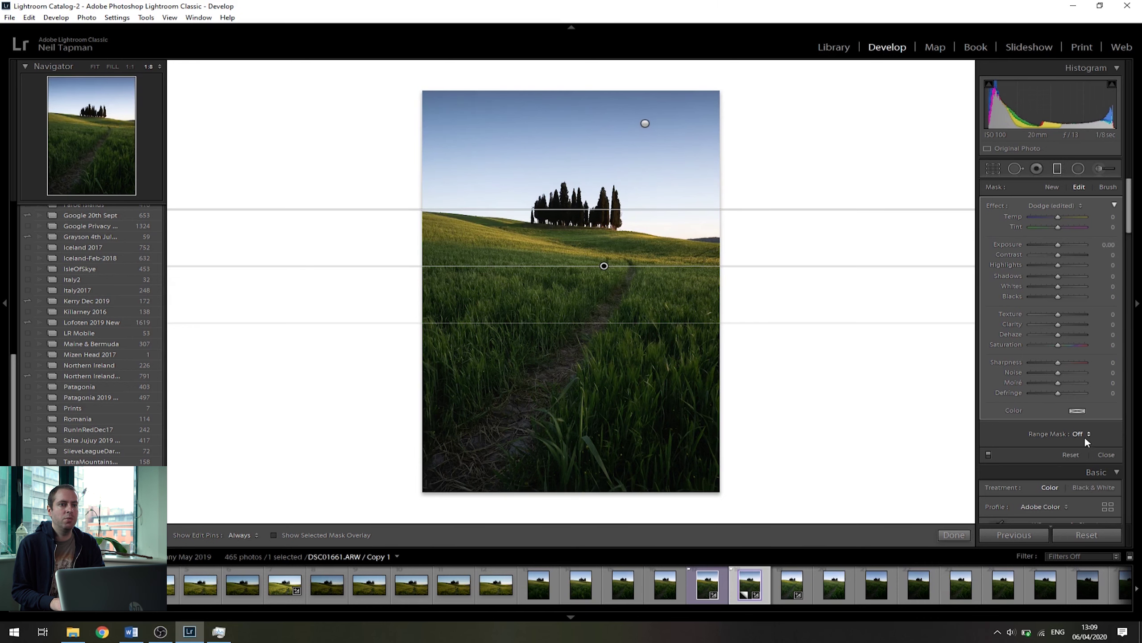
# Apply a Color range mask to the graduated filter and sample the sunlit yellow grass below the trees
pyautogui.click(1079, 434)
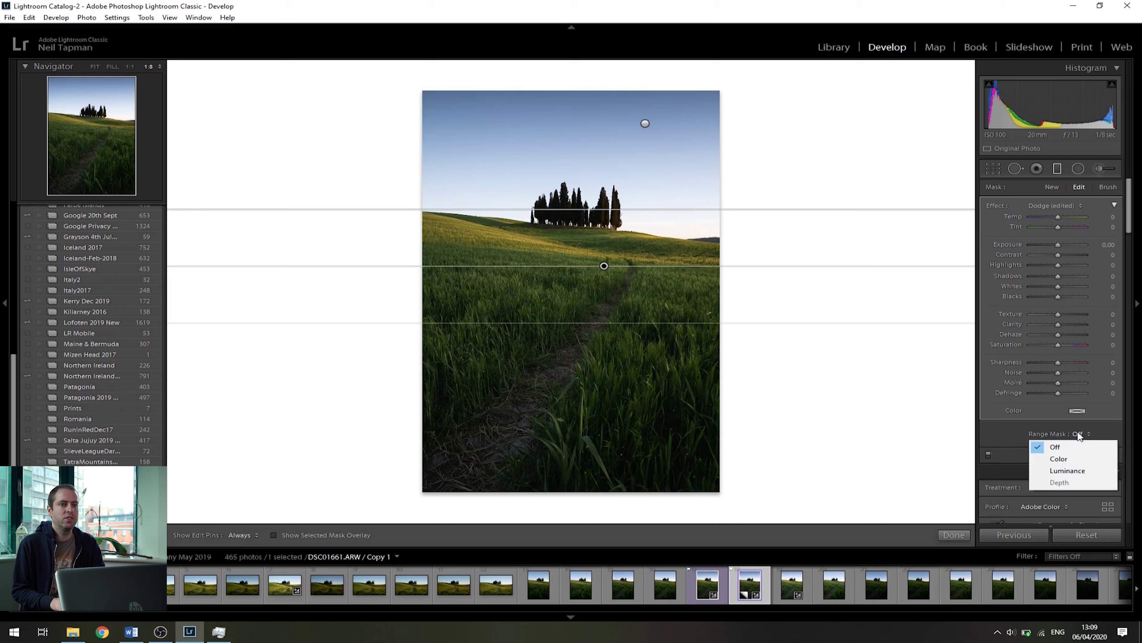
pyautogui.click(1065, 462)
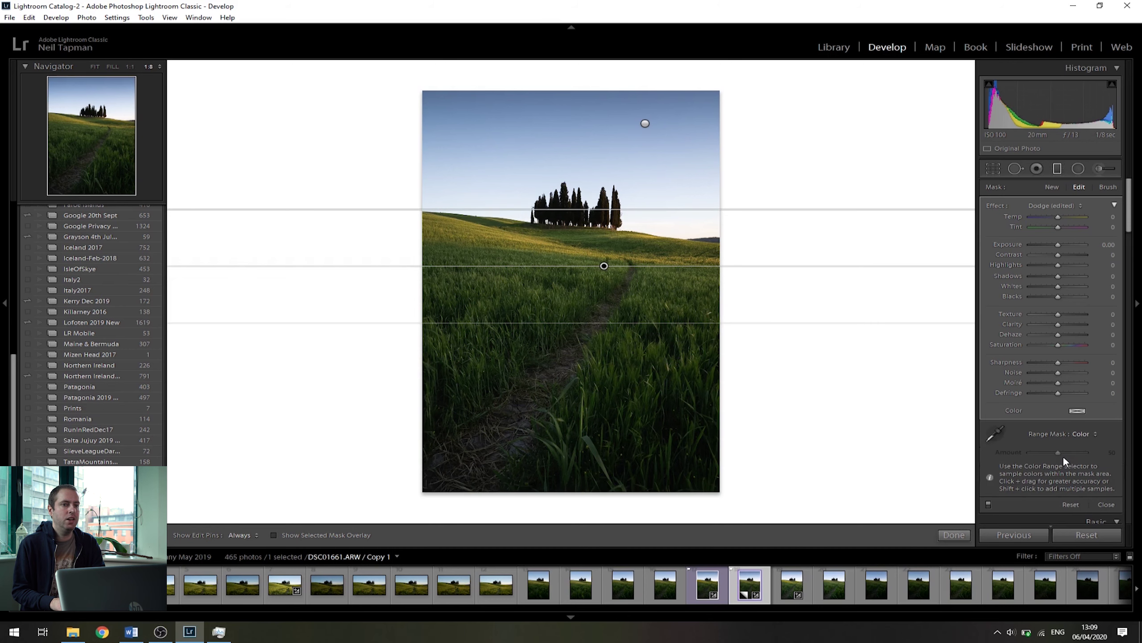
pyautogui.click(997, 433)
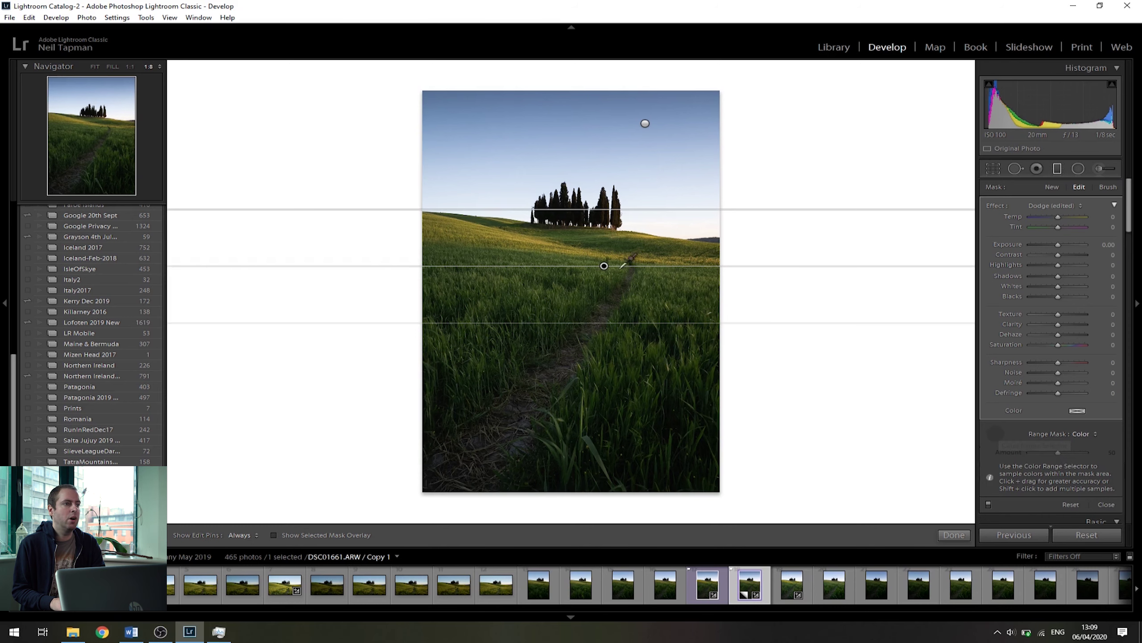
pyautogui.click(519, 239)
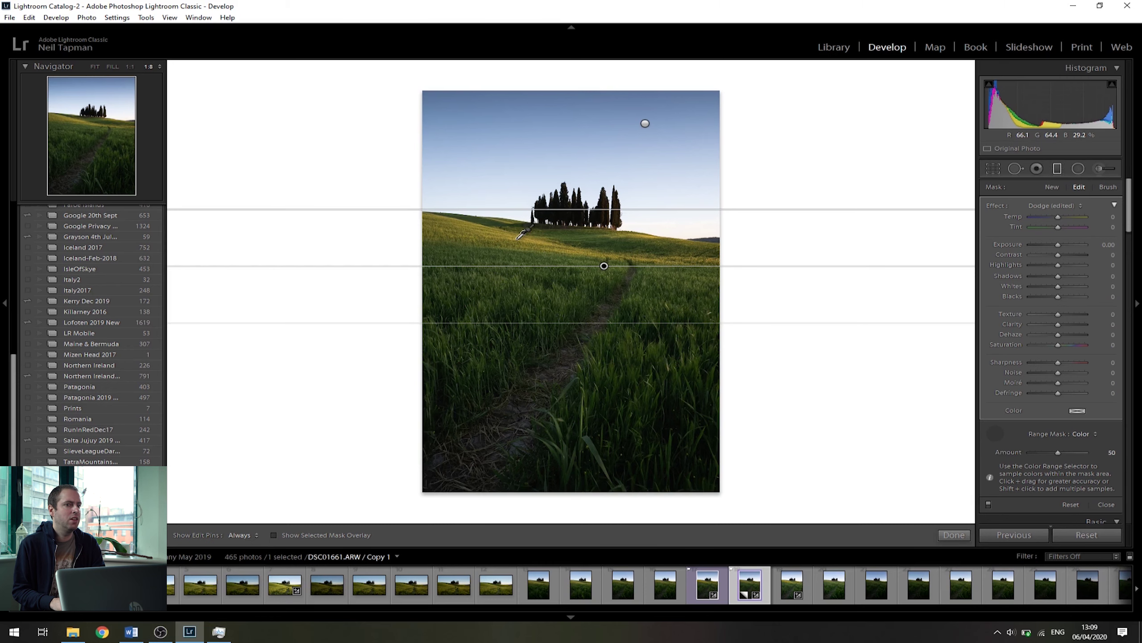
# Set the color range mask's amount to 13 with the selected mask overlay shown, and hide the overlay
pyautogui.click(274, 534)
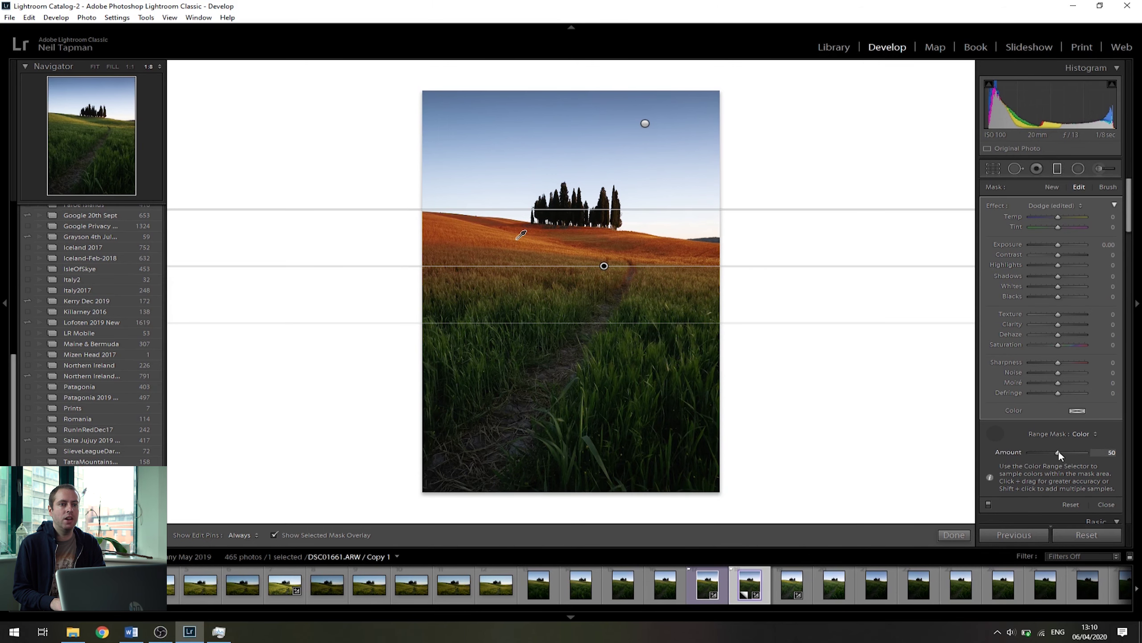
pyautogui.moveTo(1057, 454); pyautogui.dragTo(1041, 450)
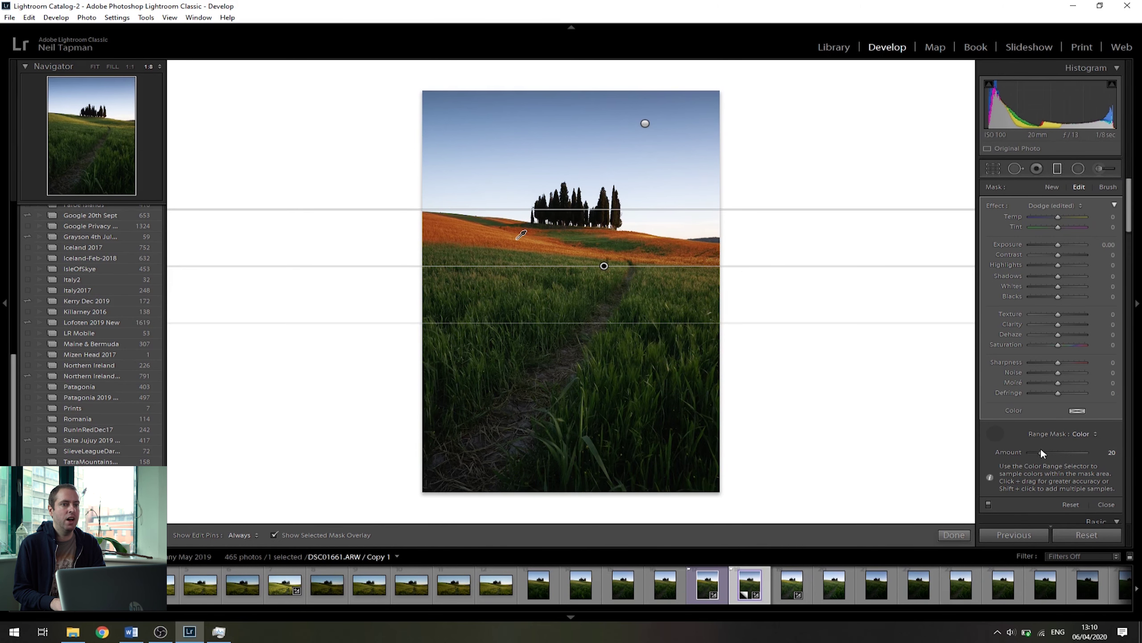
pyautogui.moveTo(1036, 450); pyautogui.dragTo(1035, 450)
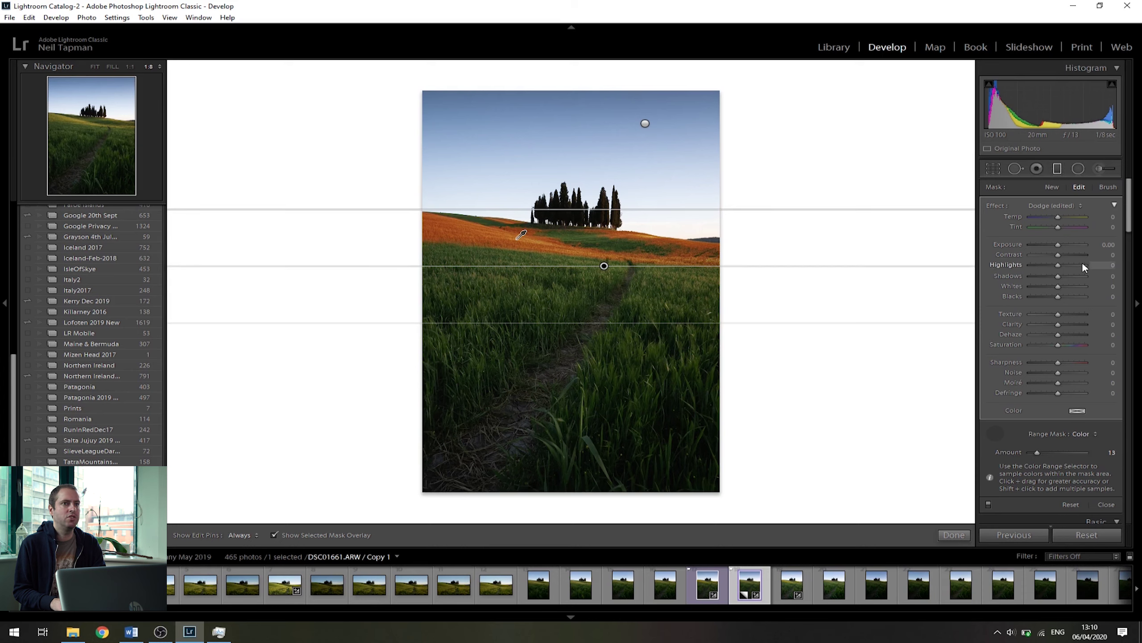
pyautogui.click(274, 535)
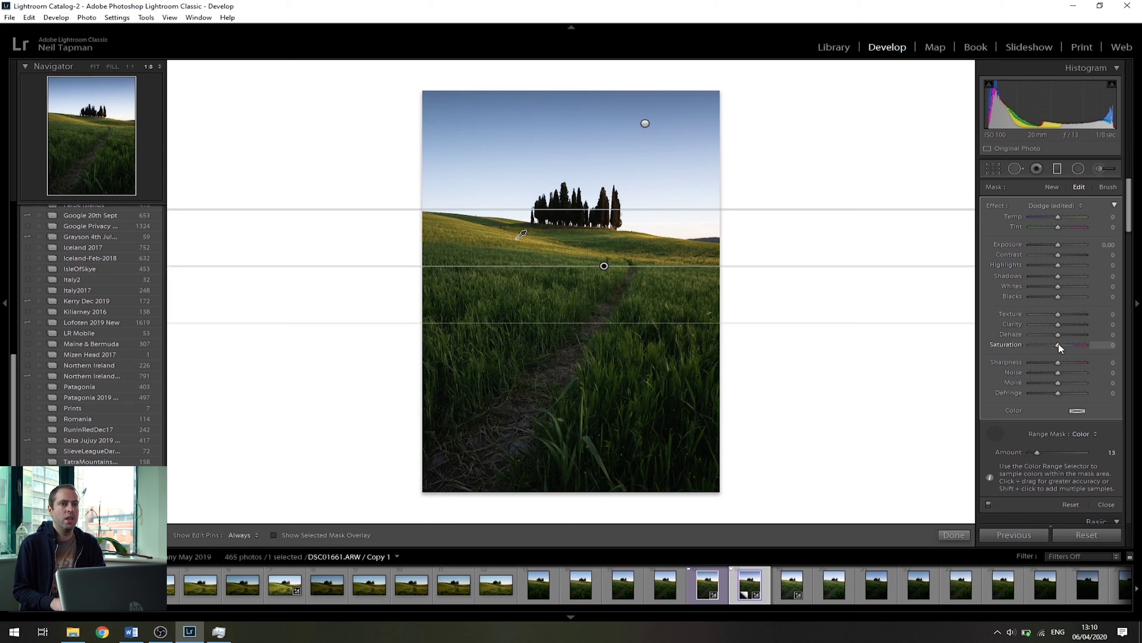
# Set the graduated filter's saturation to 37, whites to 24, highlights to 20 and temp to 9, and tint it orange with hue 34, saturation 82%
pyautogui.moveTo(1060, 344); pyautogui.dragTo(1070, 348)
pyautogui.moveTo(1062, 287); pyautogui.dragTo(1064, 265)
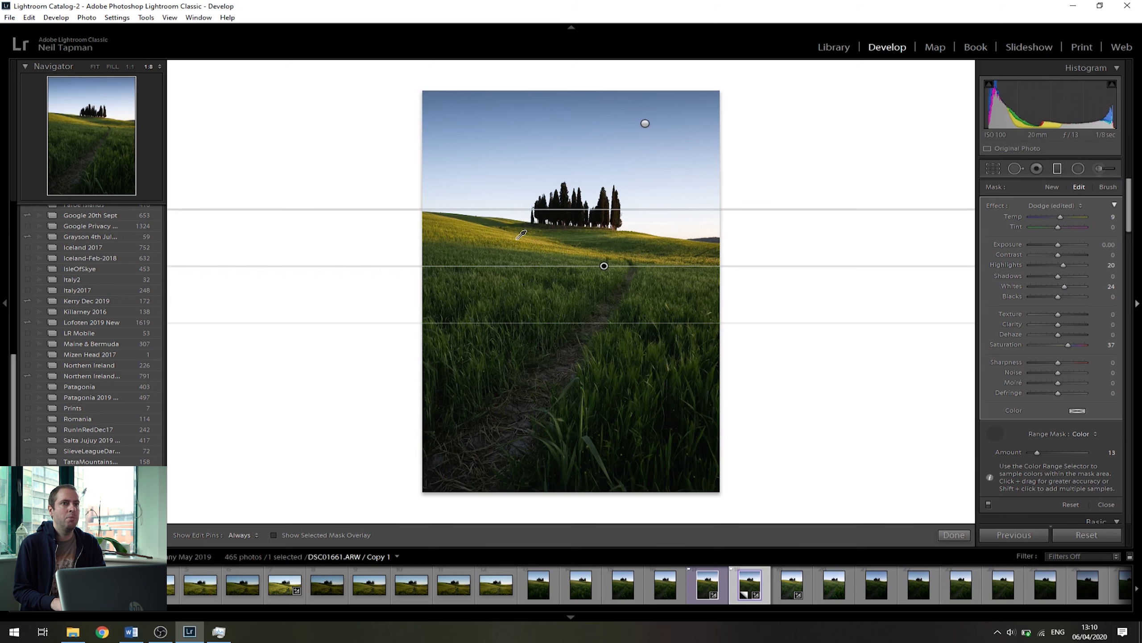
pyautogui.click(1078, 411)
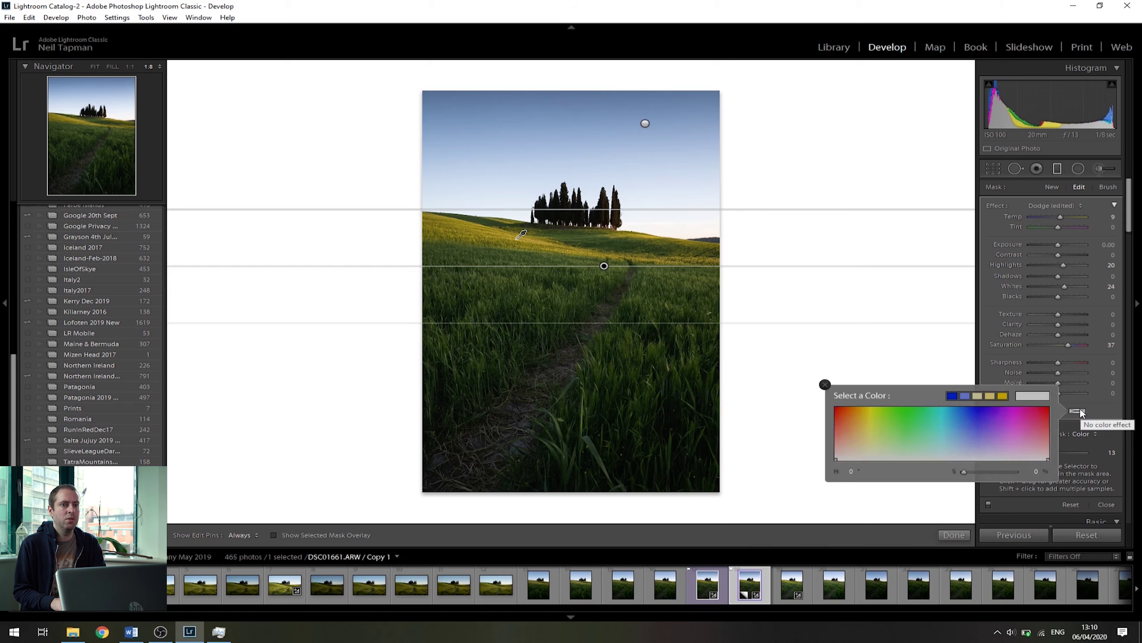
pyautogui.click(855, 415)
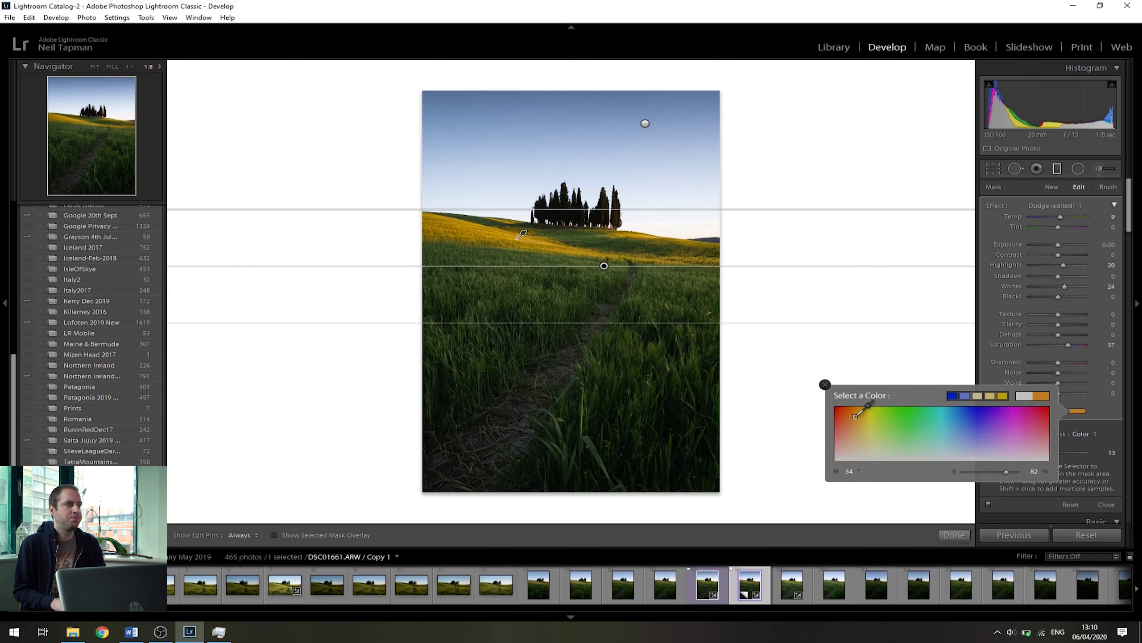
# Pick a final orange tint for the graduated filter, and set its highlights to 37 and saturation to 22
pyautogui.click(852, 419)
pyautogui.click(824, 384)
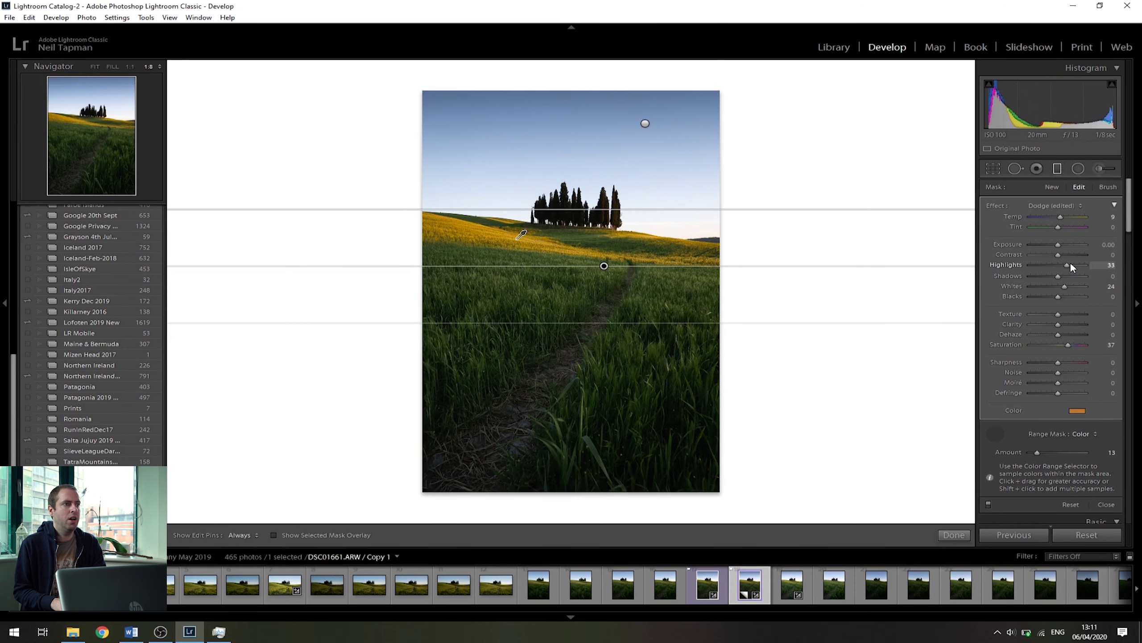
pyautogui.press('Up')
pyautogui.press('Up')
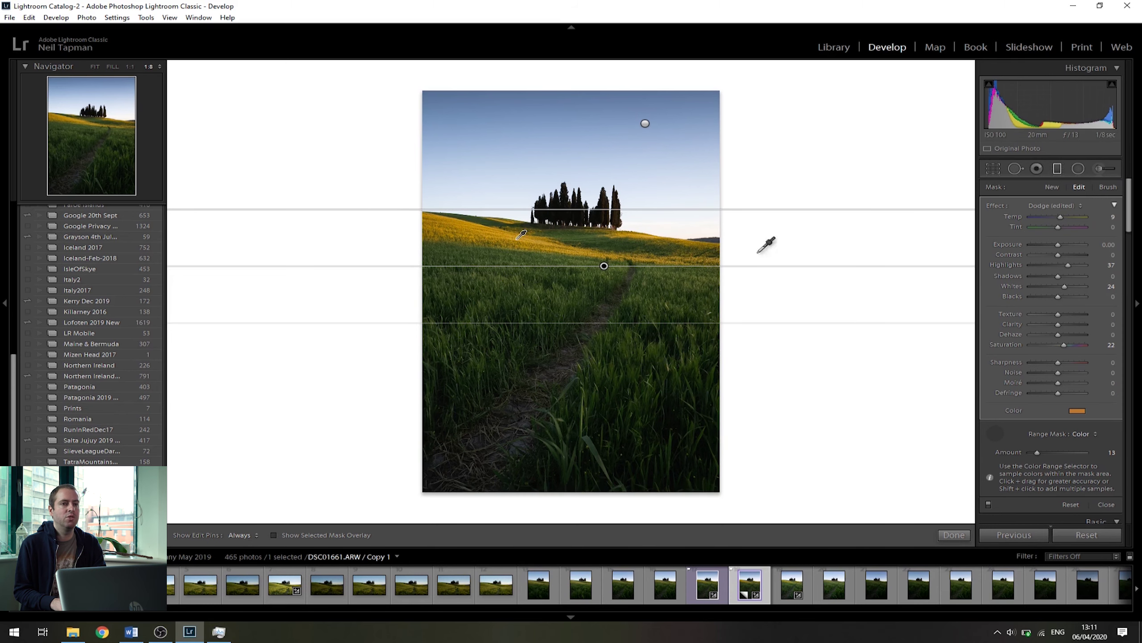
# Turn the graduated filter's range mask off to compare the effect, and set it back to Color
pyautogui.click(1082, 434)
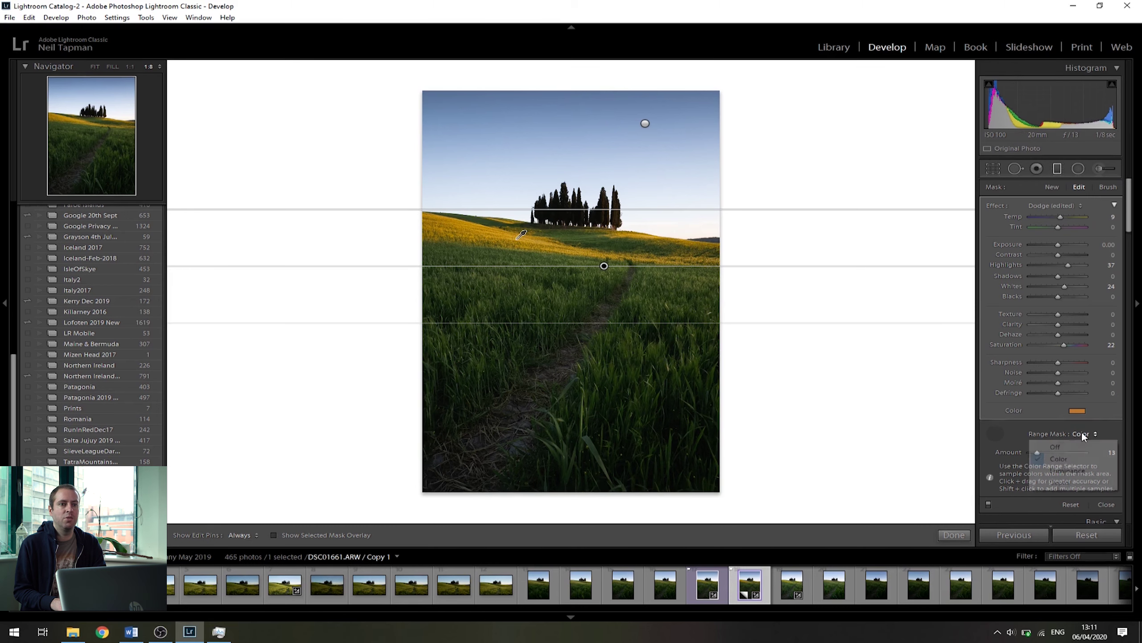
pyautogui.click(1055, 446)
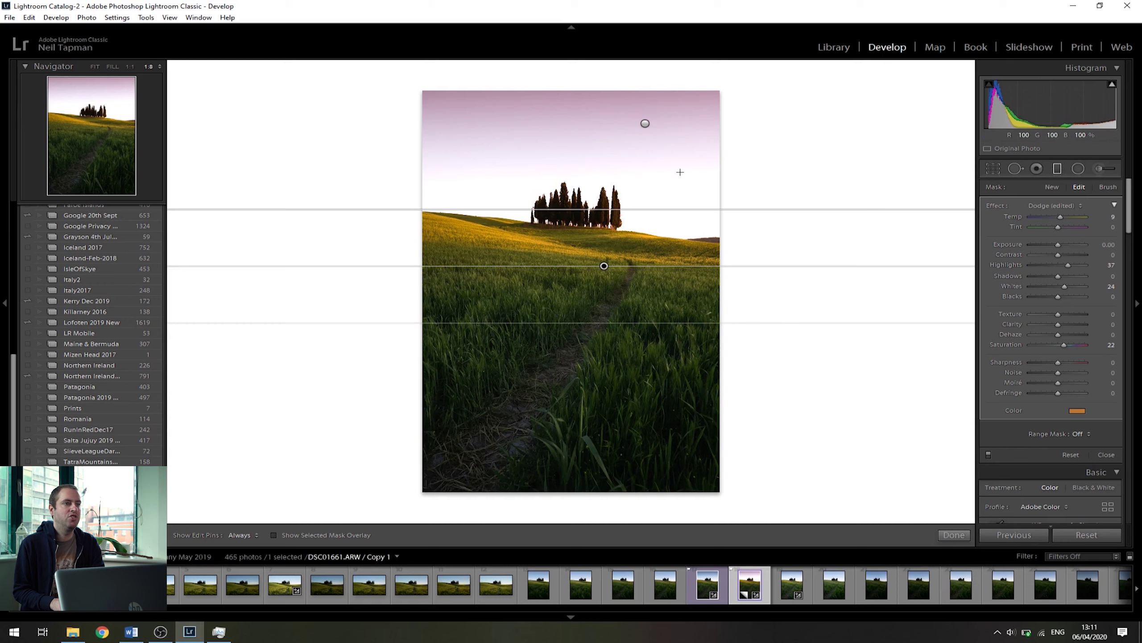
pyautogui.click(1079, 433)
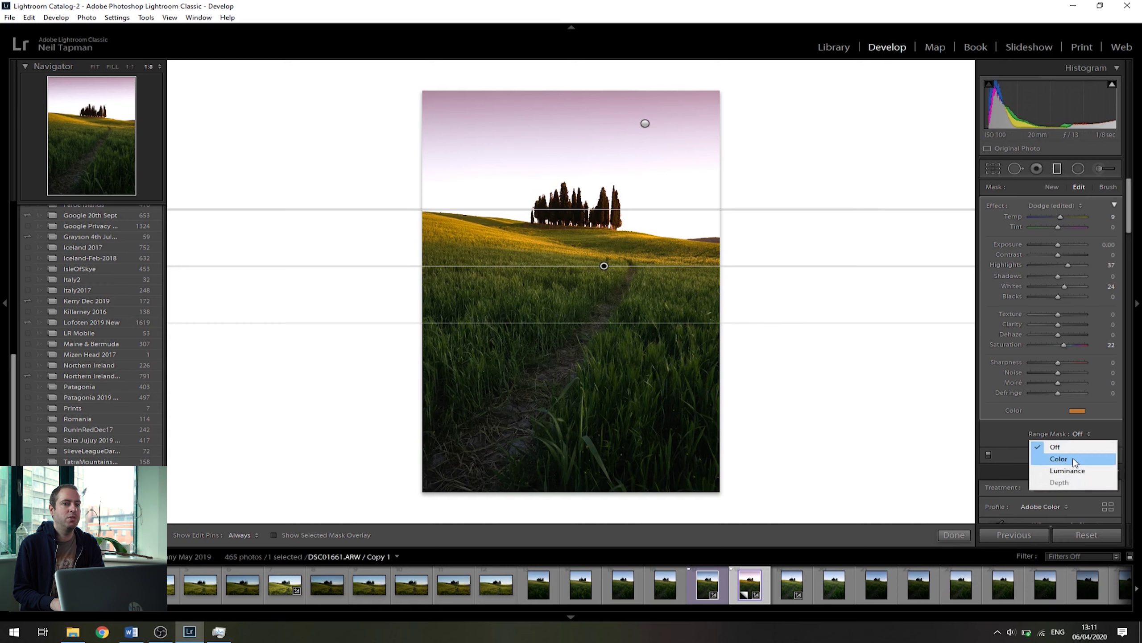
pyautogui.click(1074, 459)
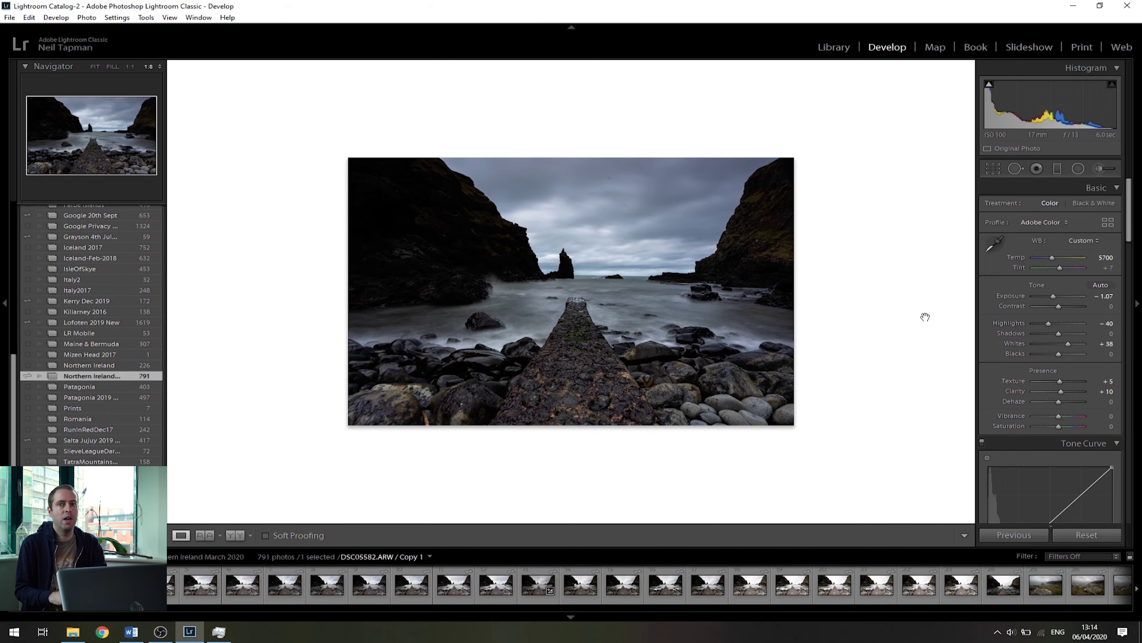
# Draw a large radial filter, center it on the dark left cliff, and set its exposure to 0.00
pyautogui.click(1078, 170)
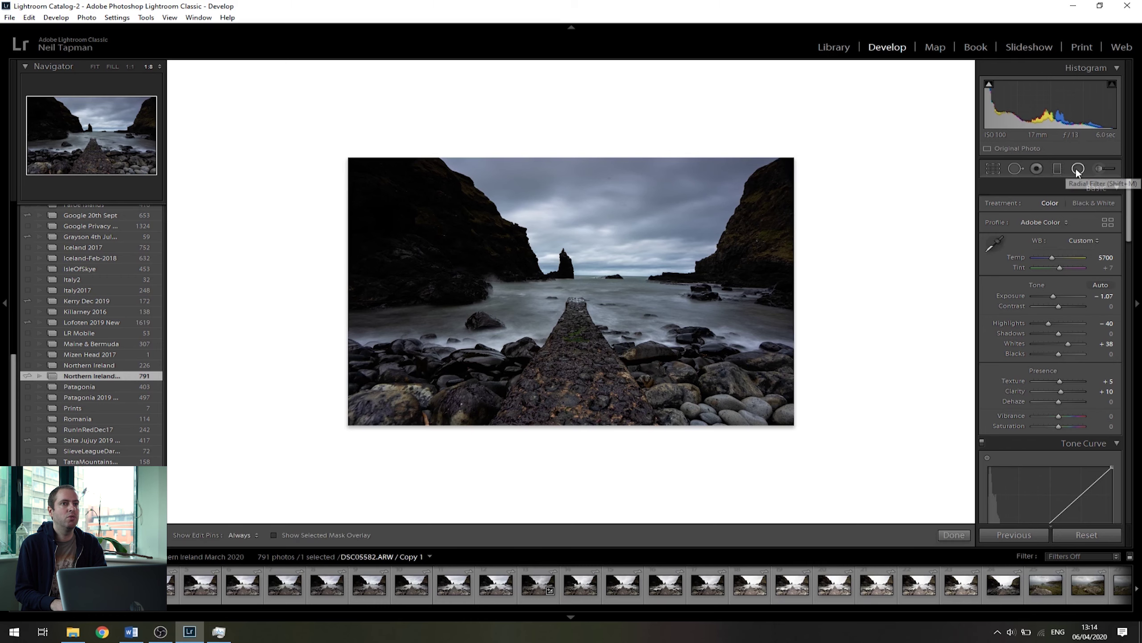
pyautogui.moveTo(332, 157); pyautogui.dragTo(440, 229)
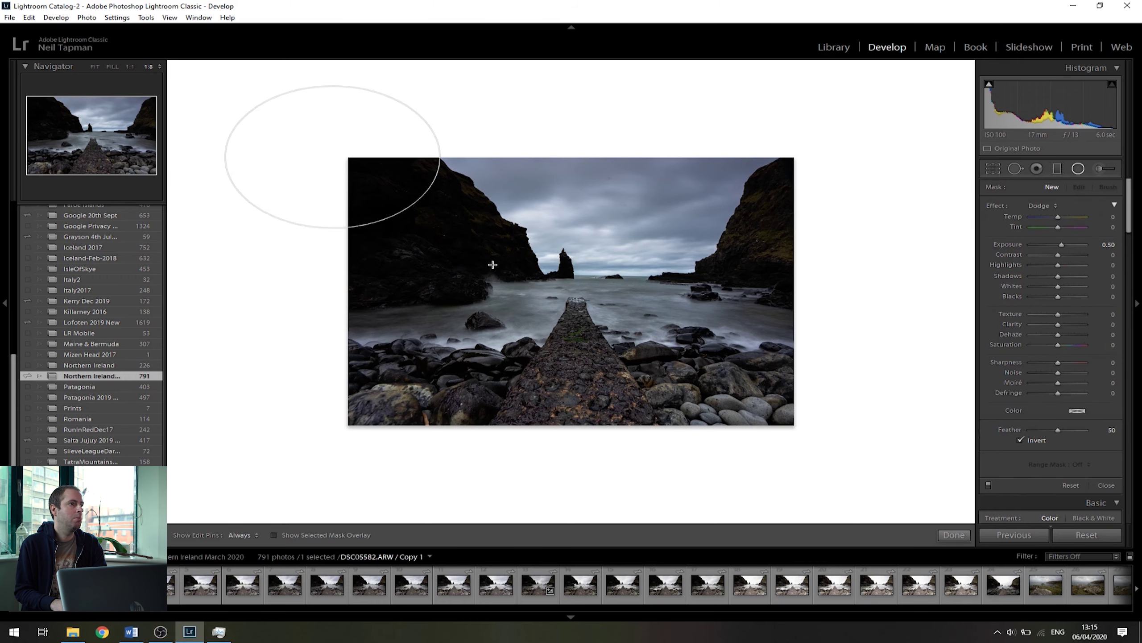
pyautogui.moveTo(493, 265); pyautogui.dragTo(509, 286)
pyautogui.moveTo(332, 157); pyautogui.dragTo(417, 236)
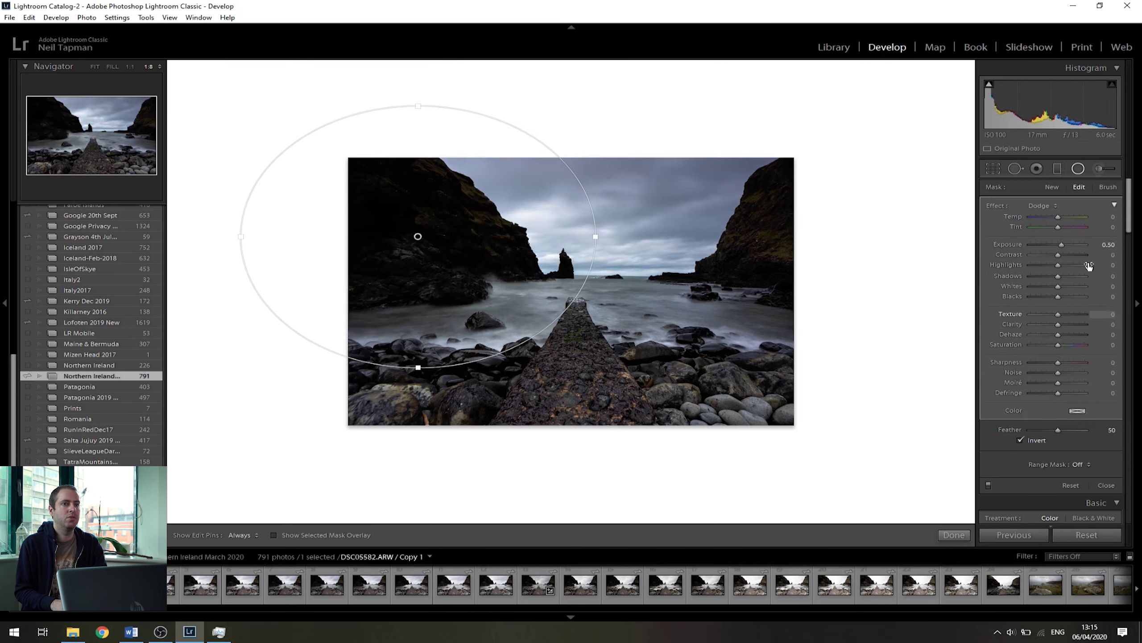
pyautogui.moveTo(1065, 242); pyautogui.dragTo(1073, 242)
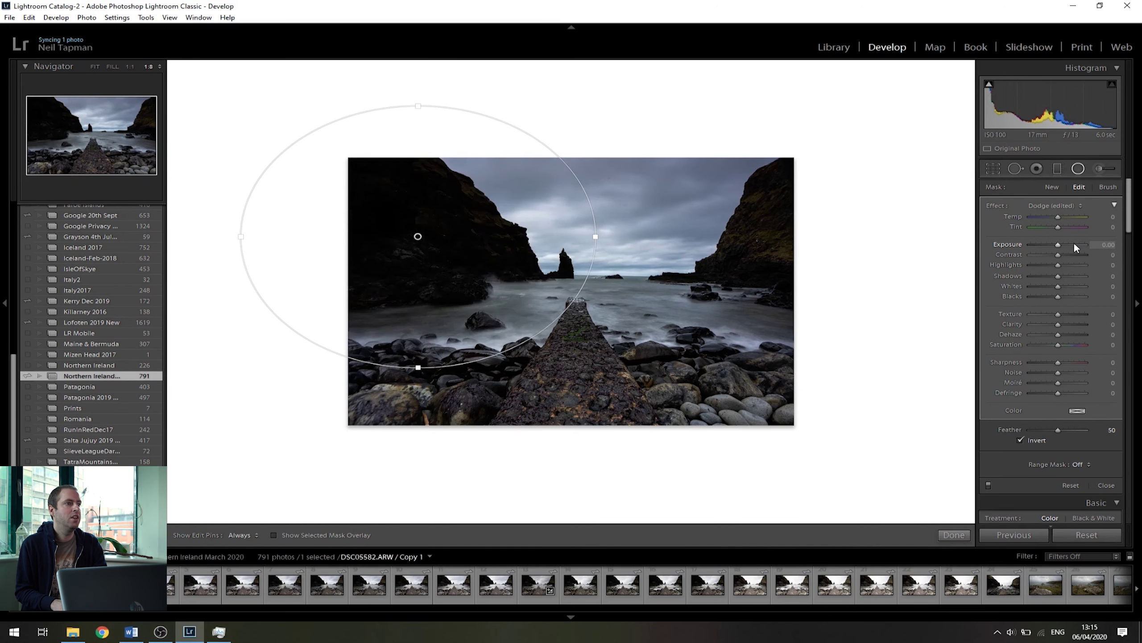
# Apply a Luminance range mask to the left cliff's radial filter and show the luminance mask
pyautogui.click(1077, 464)
pyautogui.click(1065, 499)
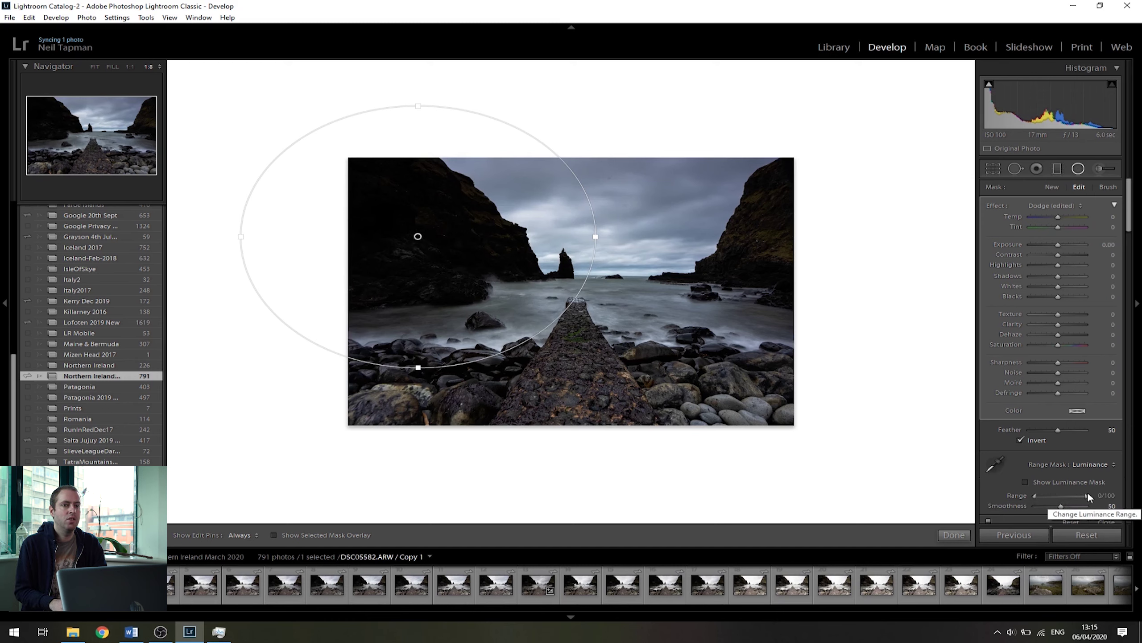
pyautogui.click(1025, 482)
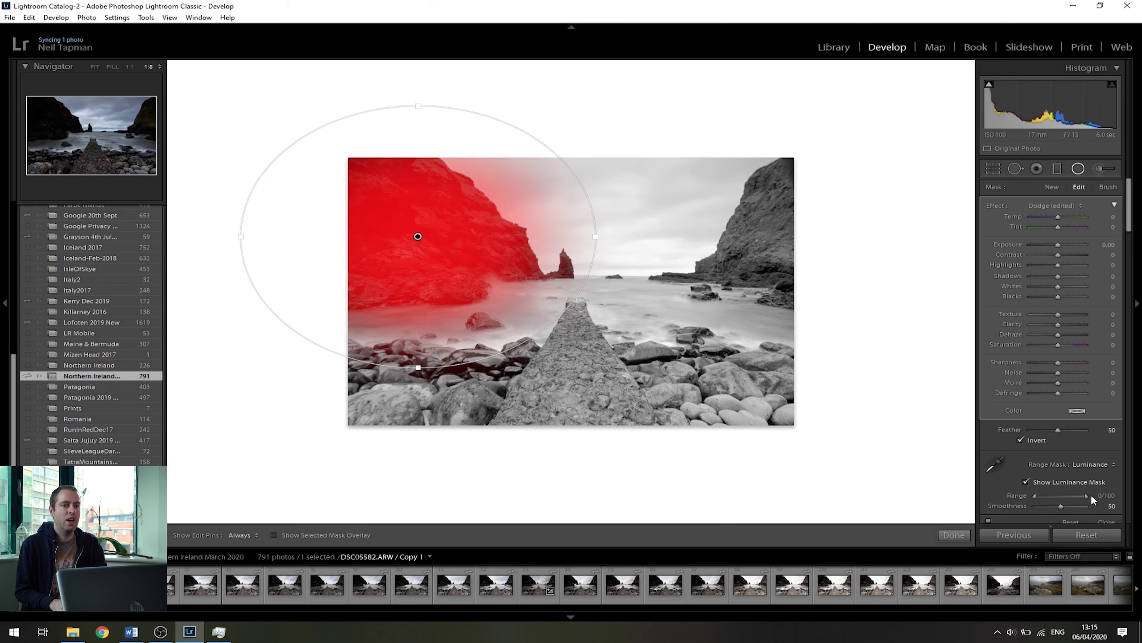
# Set the luminance range to 0/45, smoothness to 14 and the filter's feather to 35, and hide the luminance mask
pyautogui.moveTo(1086, 495); pyautogui.dragTo(1066, 494)
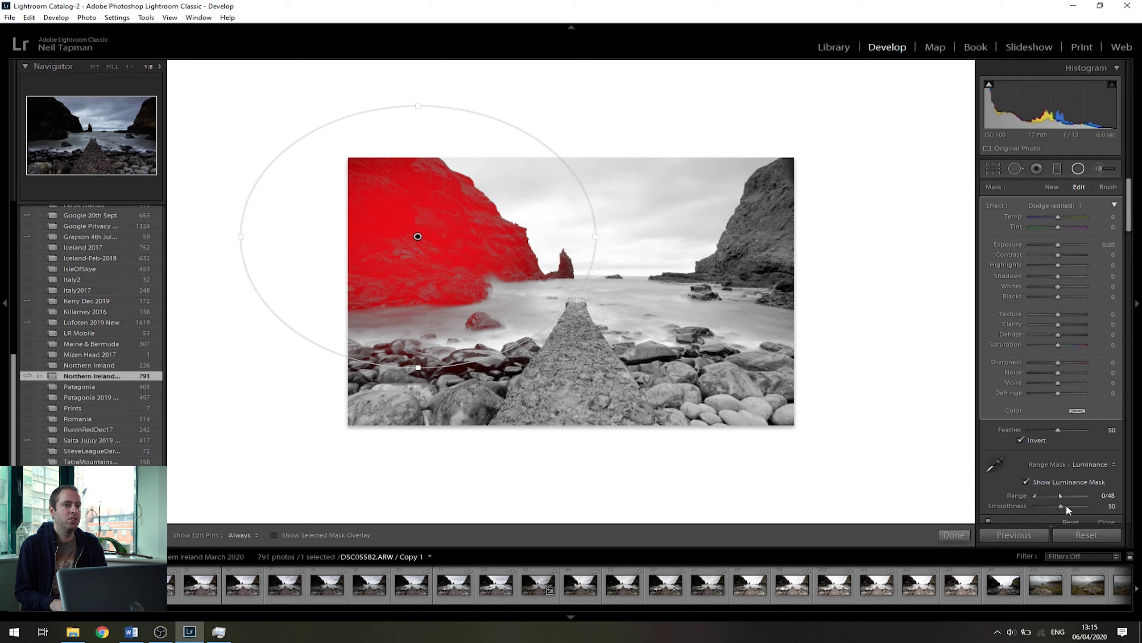
pyautogui.moveTo(1057, 502); pyautogui.dragTo(1050, 501)
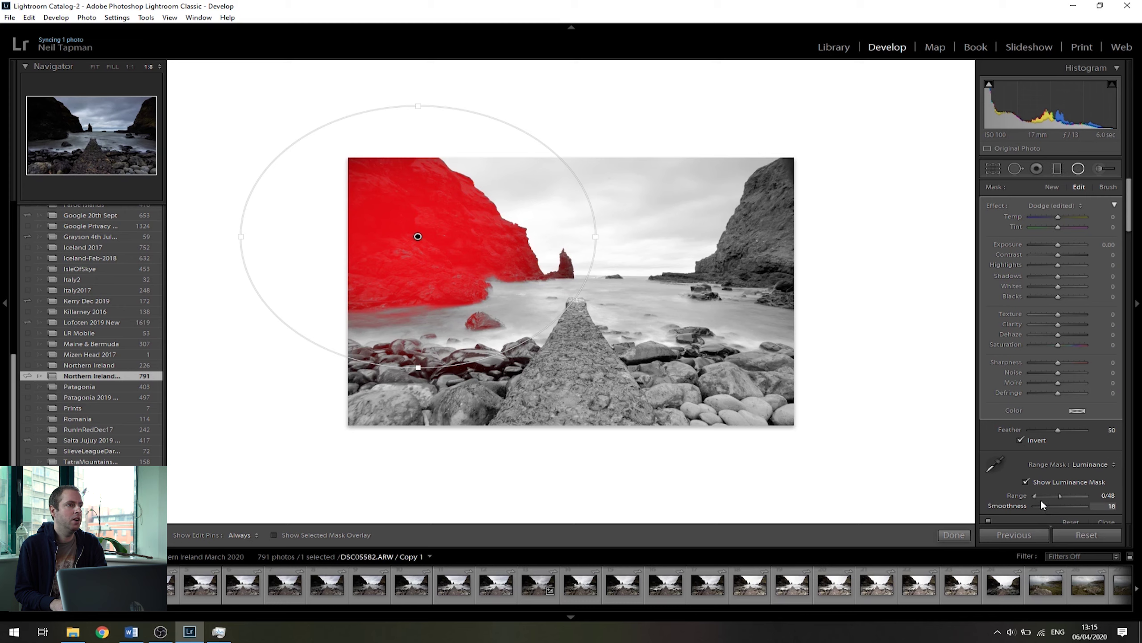
pyautogui.moveTo(1040, 500); pyautogui.dragTo(1039, 500)
pyautogui.moveTo(1048, 429); pyautogui.dragTo(1047, 429)
pyautogui.moveTo(1060, 496); pyautogui.dragTo(1054, 493)
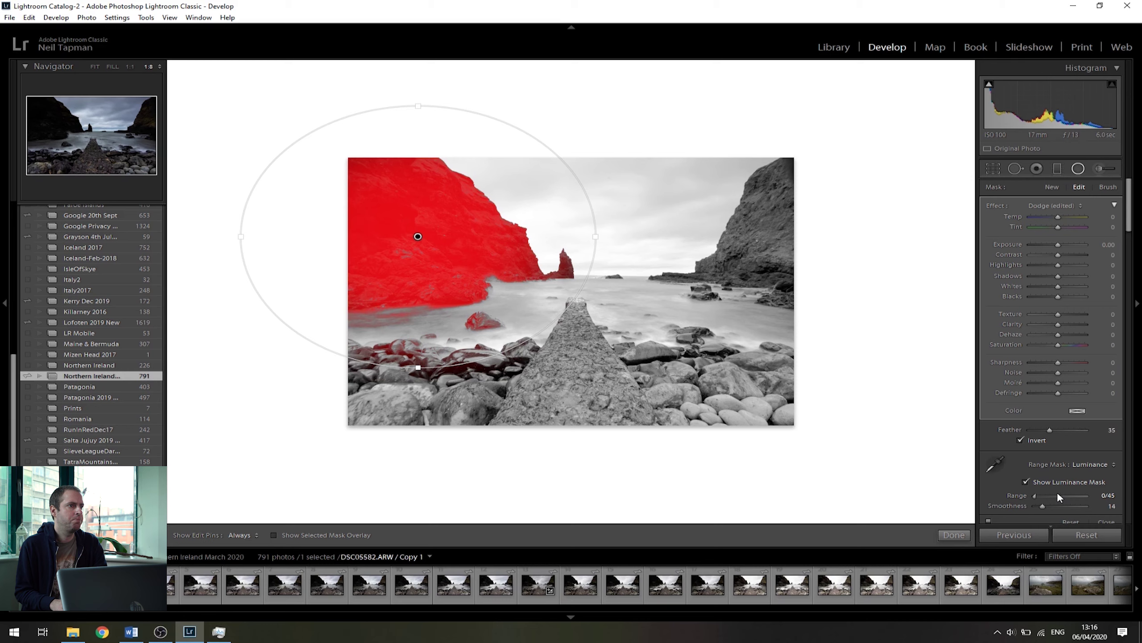
pyautogui.click(1026, 481)
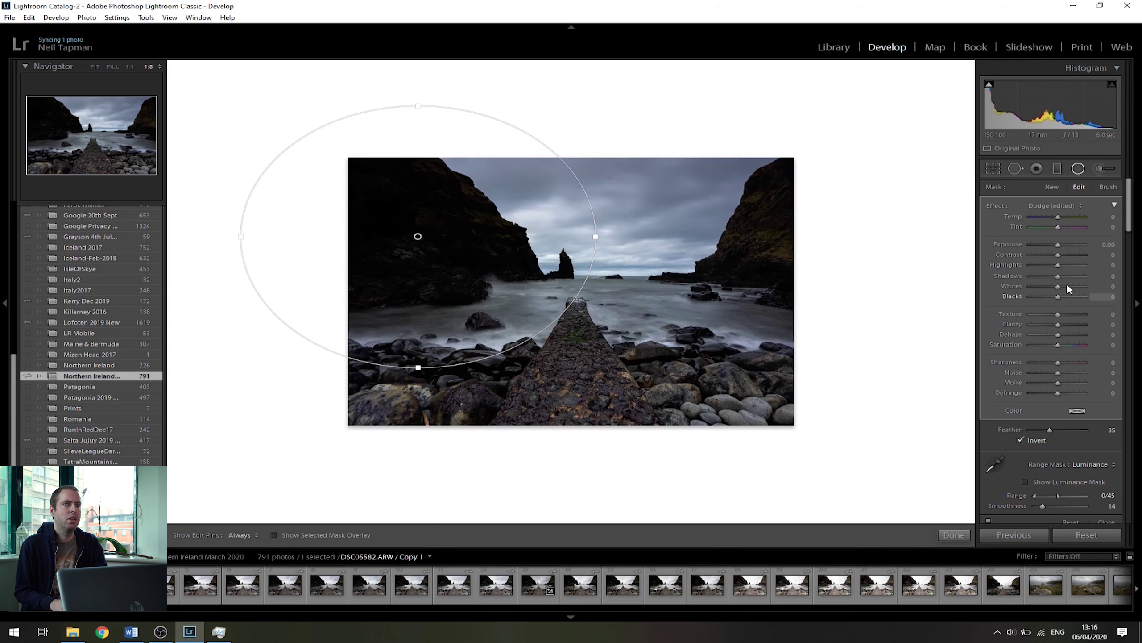
# Set the left cliff filter's shadows to 43 and saturation to 13
pyautogui.moveTo(1062, 276); pyautogui.dragTo(1066, 276)
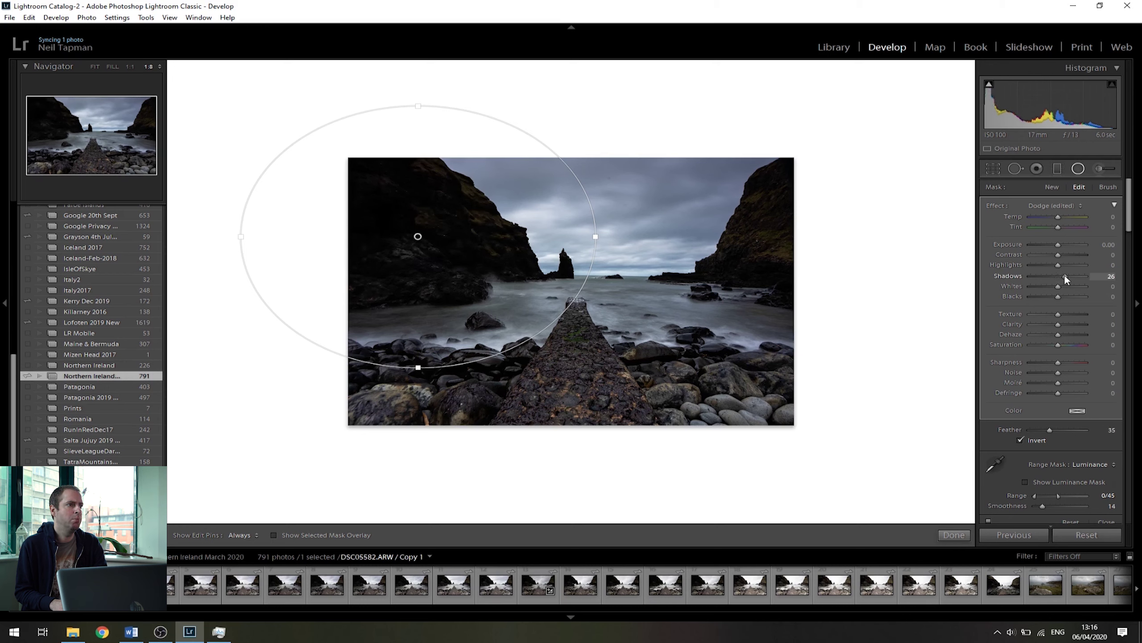
pyautogui.moveTo(1065, 277); pyautogui.dragTo(1072, 277)
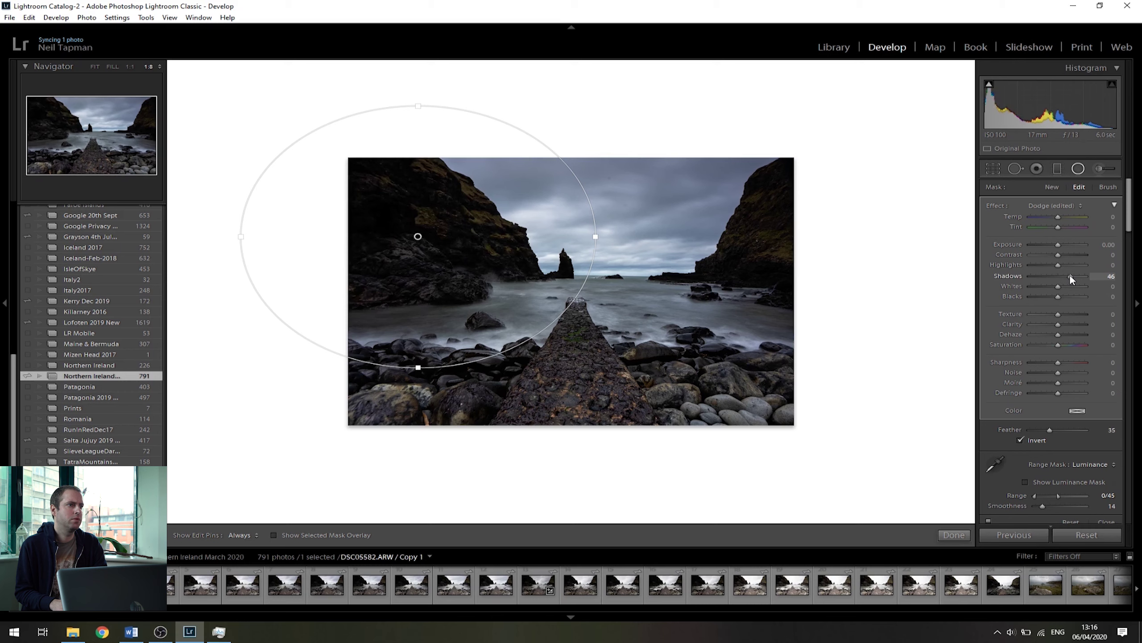
pyautogui.moveTo(1069, 275); pyautogui.dragTo(1069, 276)
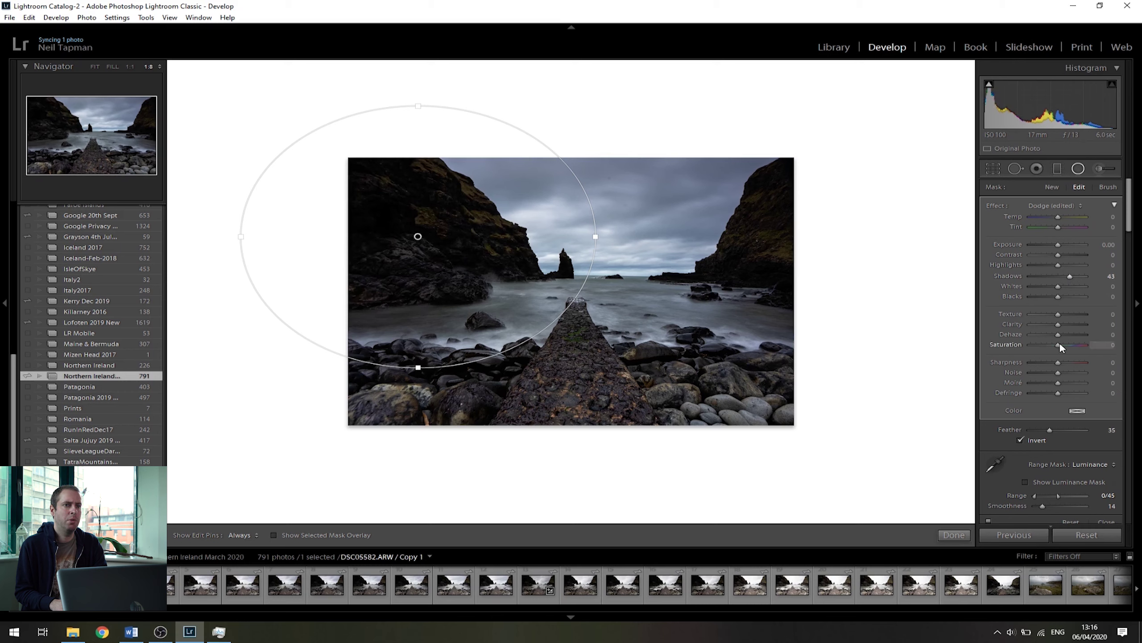
pyautogui.moveTo(1063, 344); pyautogui.dragTo(1065, 344)
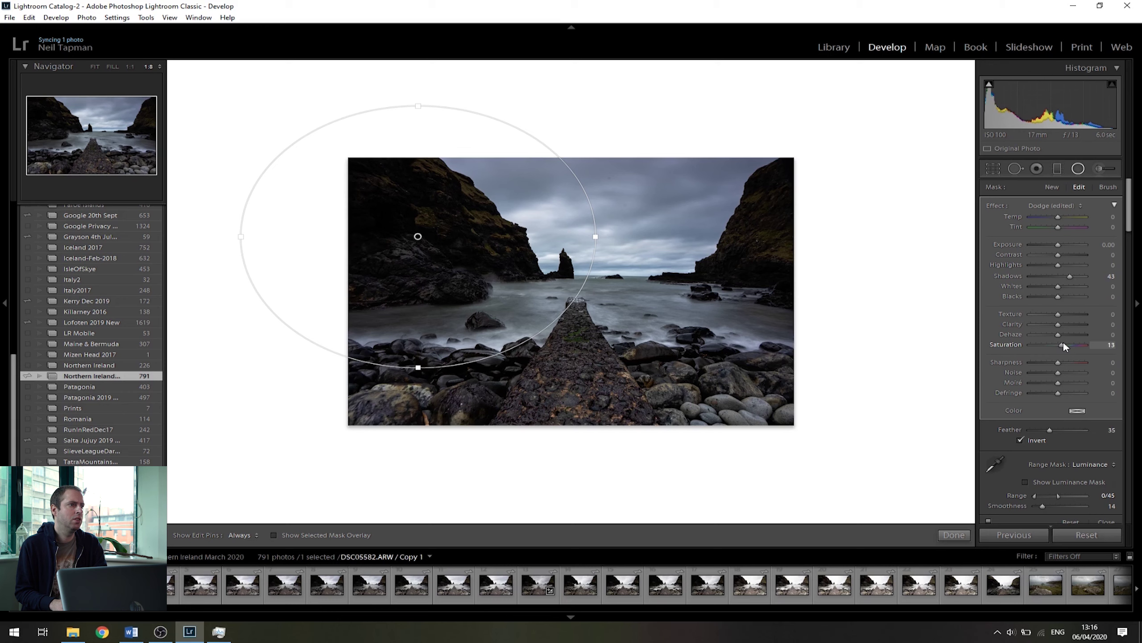
# Duplicate the left cliff's radial filter, place the copy on the right cliff, and check its luminance mask
pyautogui.rightClick(418, 236)
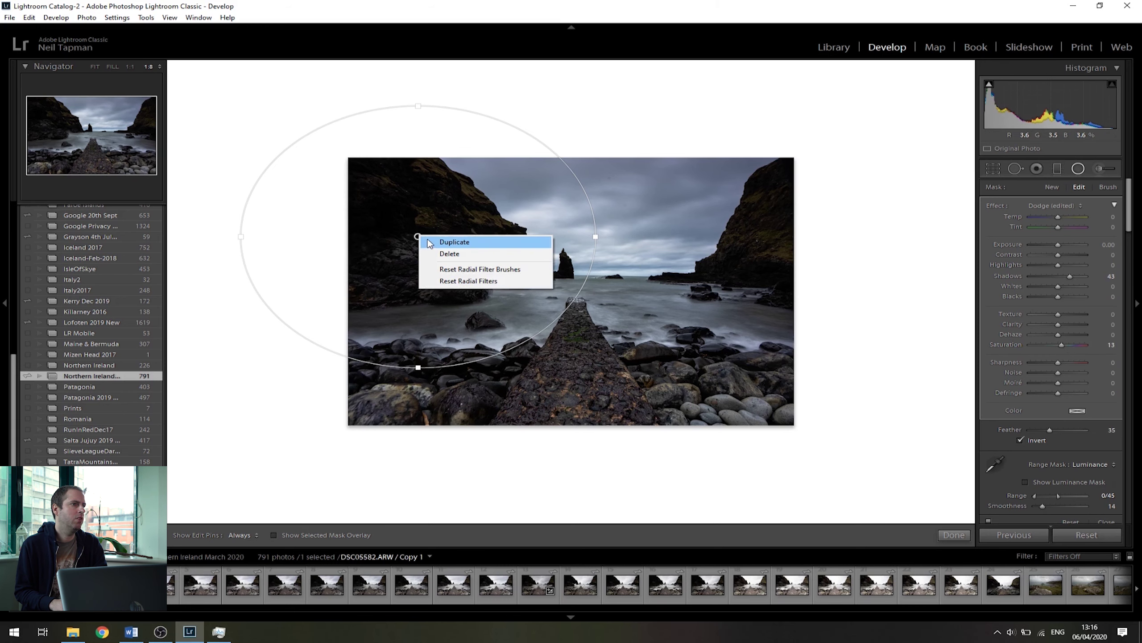
pyautogui.click(429, 244)
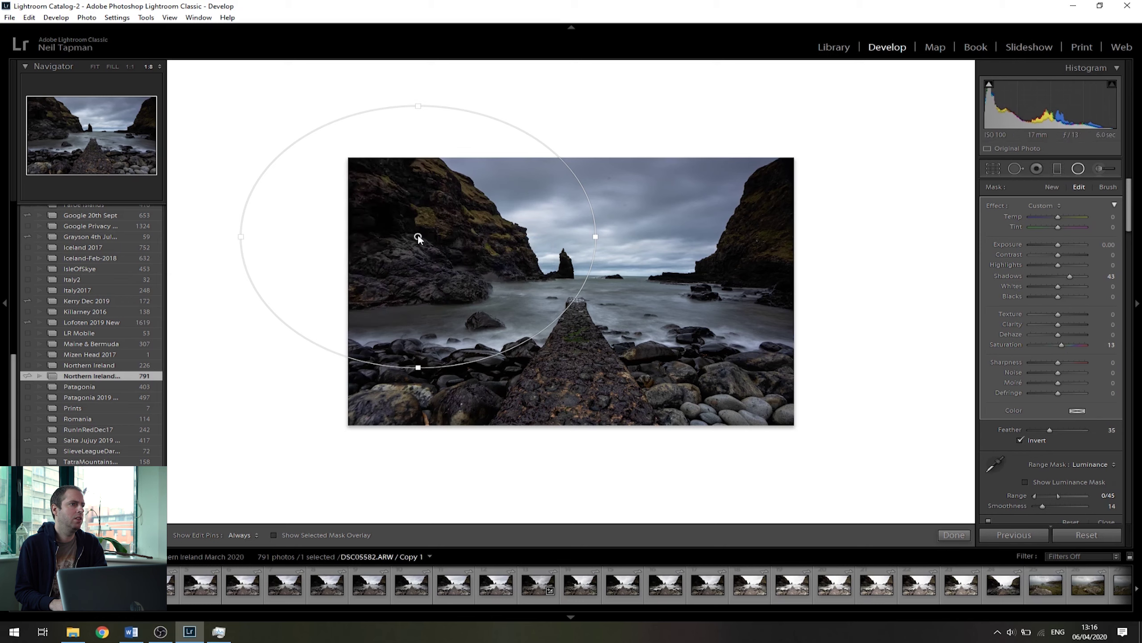
pyautogui.moveTo(416, 236); pyautogui.dragTo(785, 220)
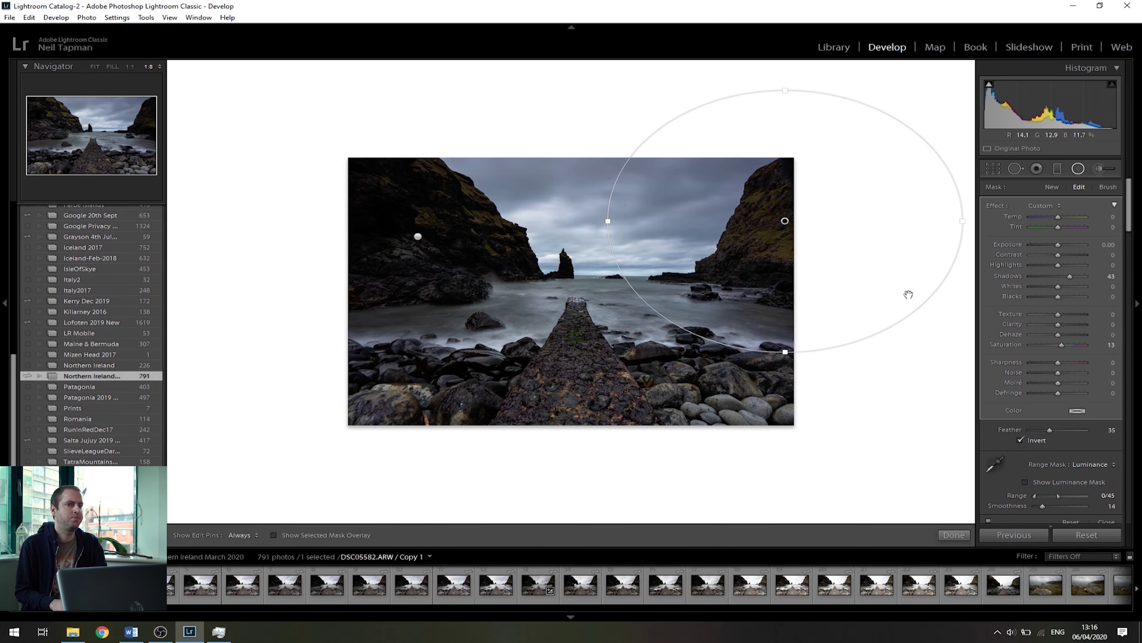
pyautogui.click(1024, 482)
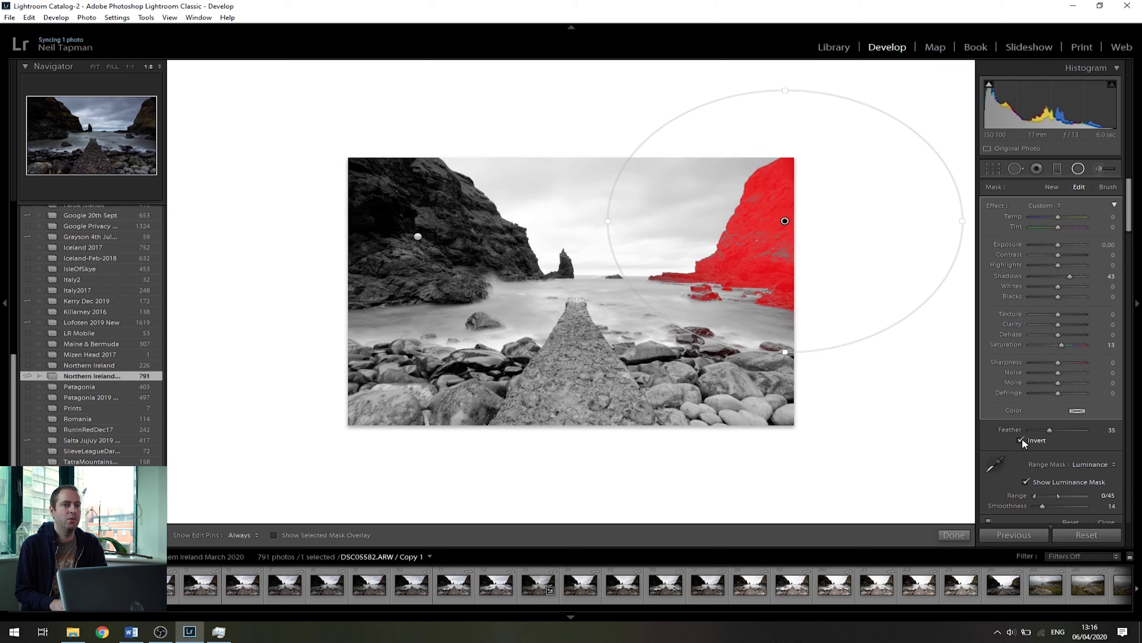
pyautogui.click(1027, 481)
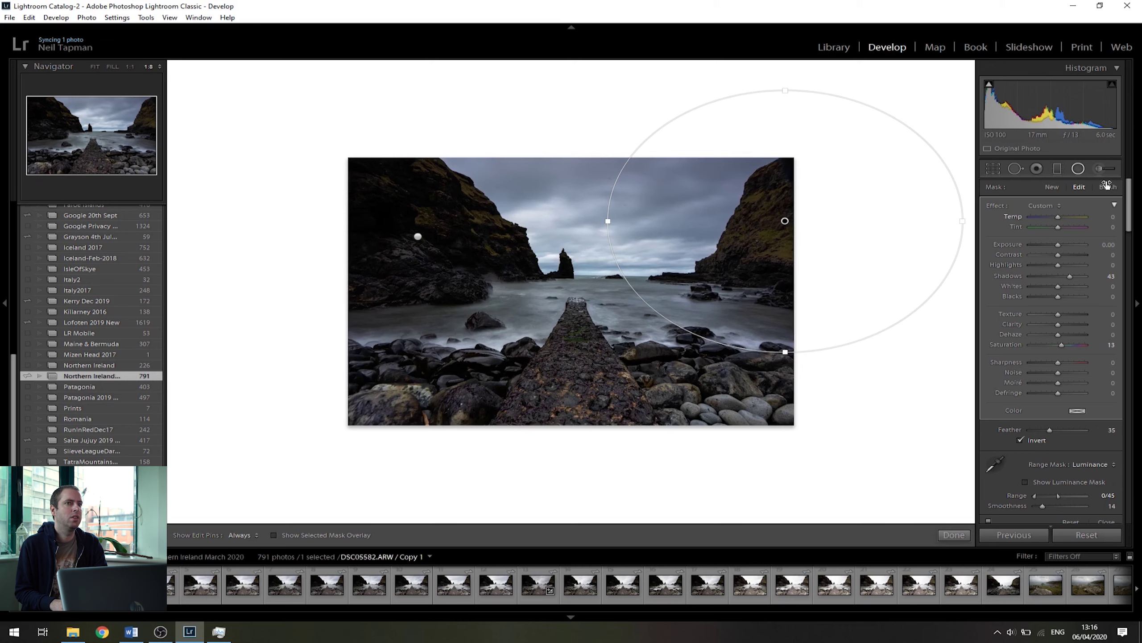
# Reopen the Radial Filter tool and delete the filters on the right and left cliffs
pyautogui.click(1079, 168)
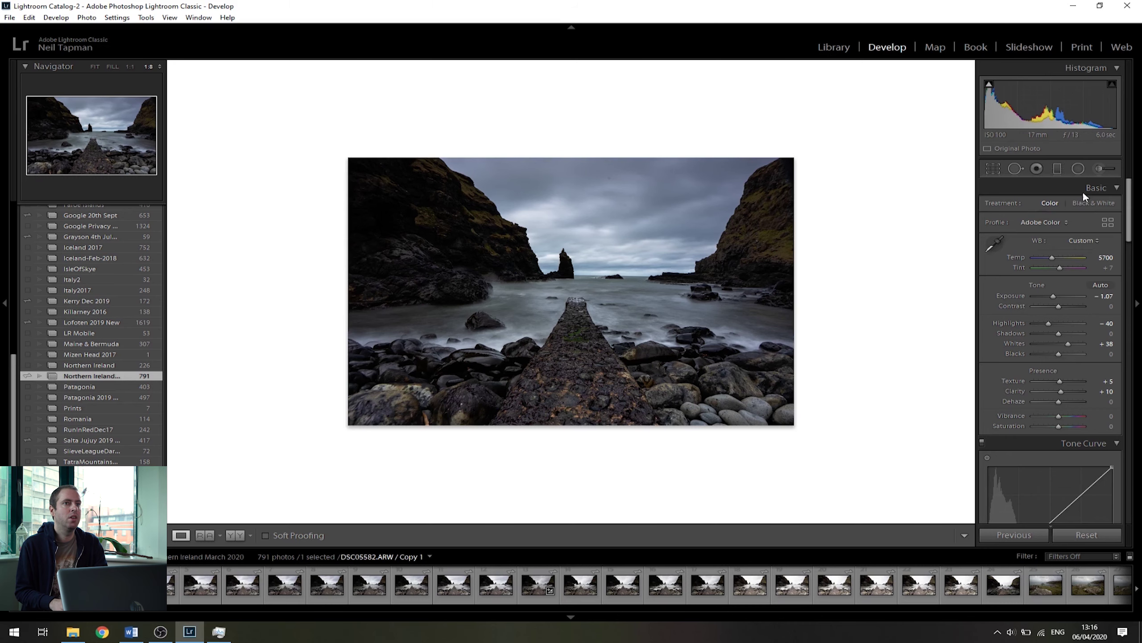
pyautogui.click(1079, 169)
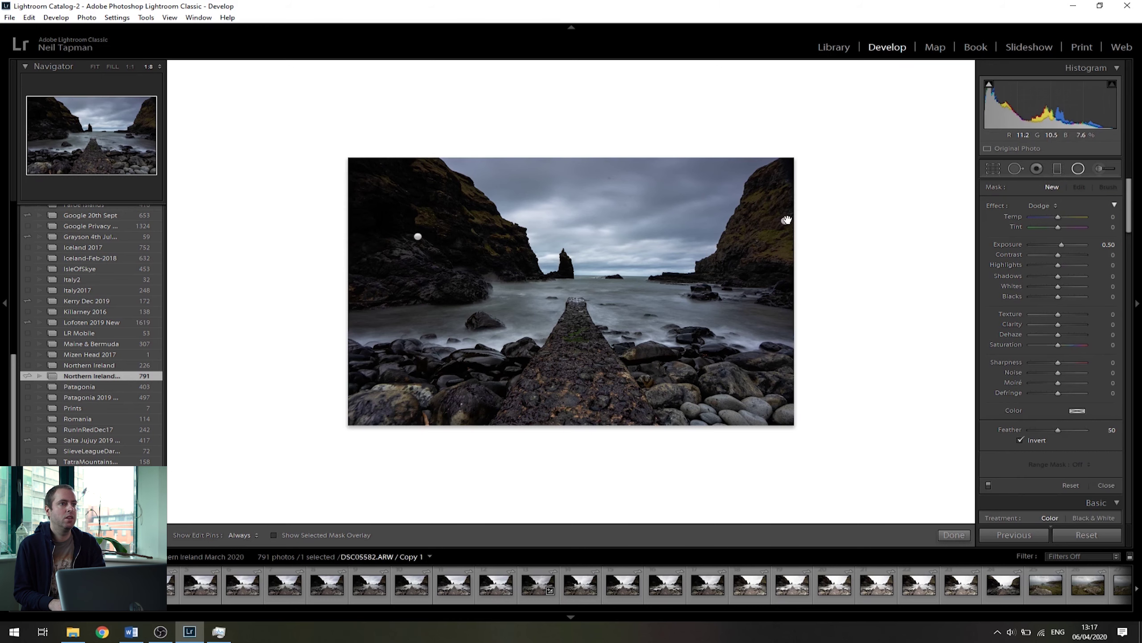
pyautogui.click(785, 220)
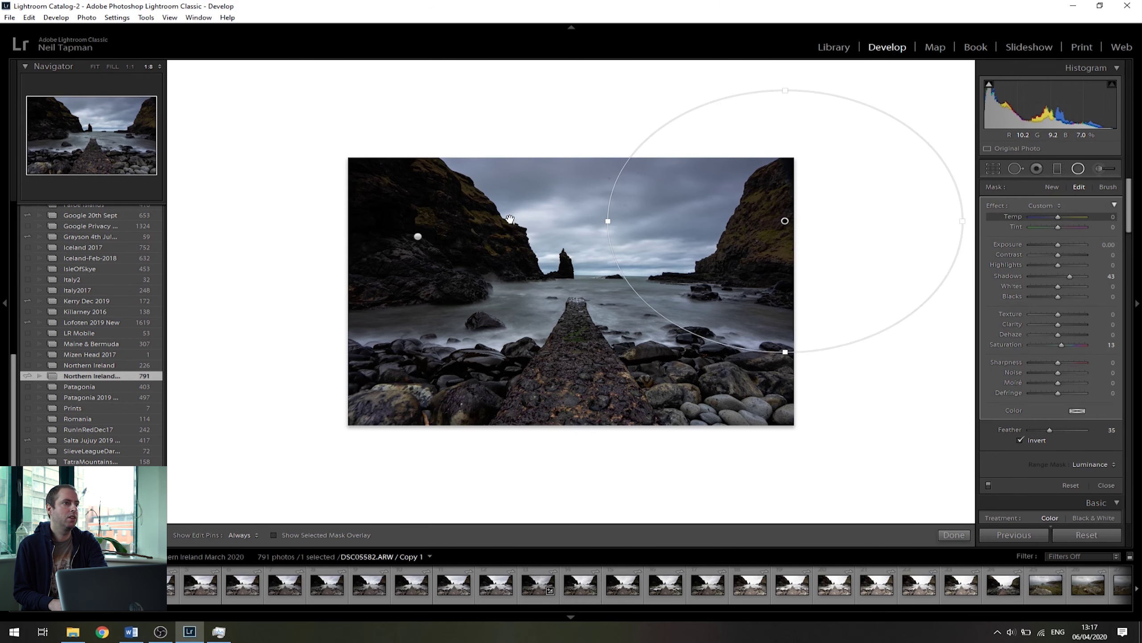
pyautogui.click(417, 237)
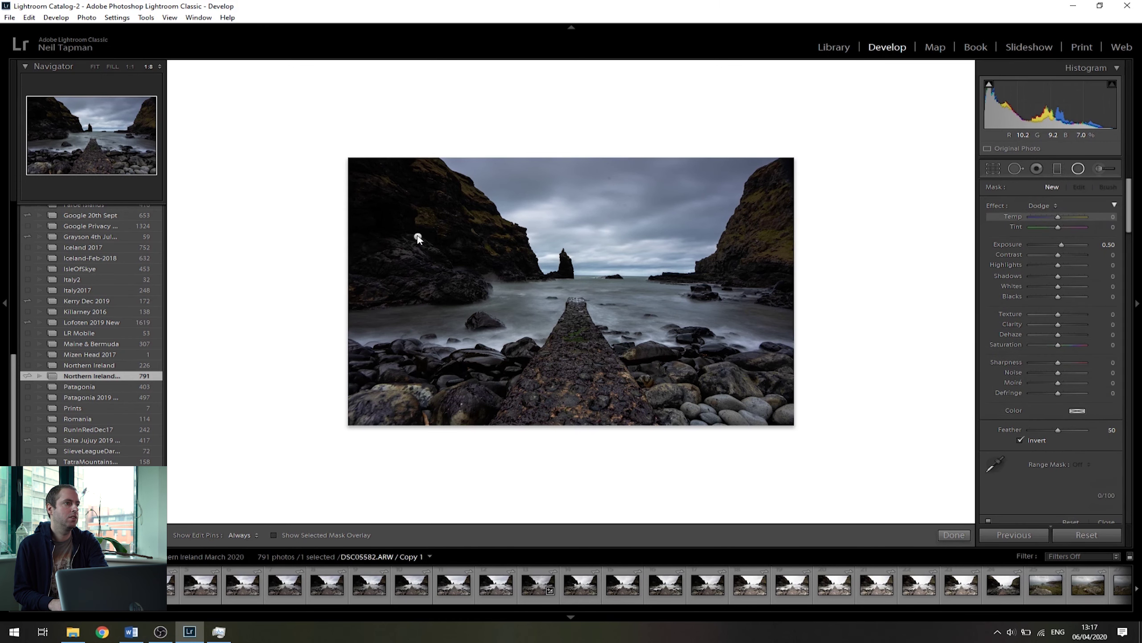
pyautogui.click(417, 237)
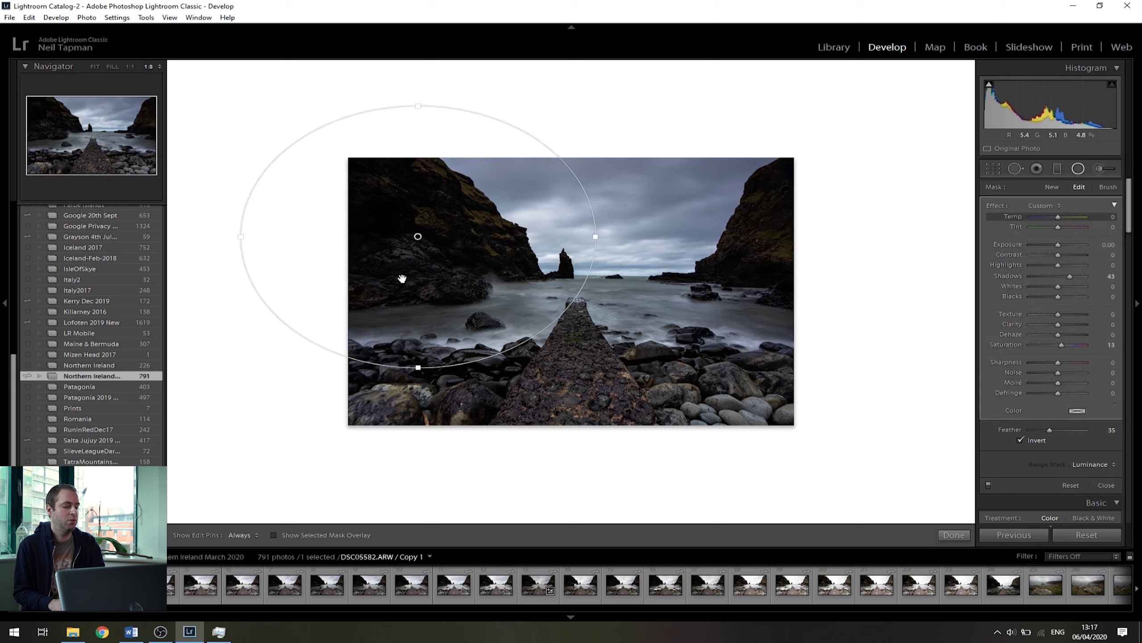
pyautogui.click(244, 365)
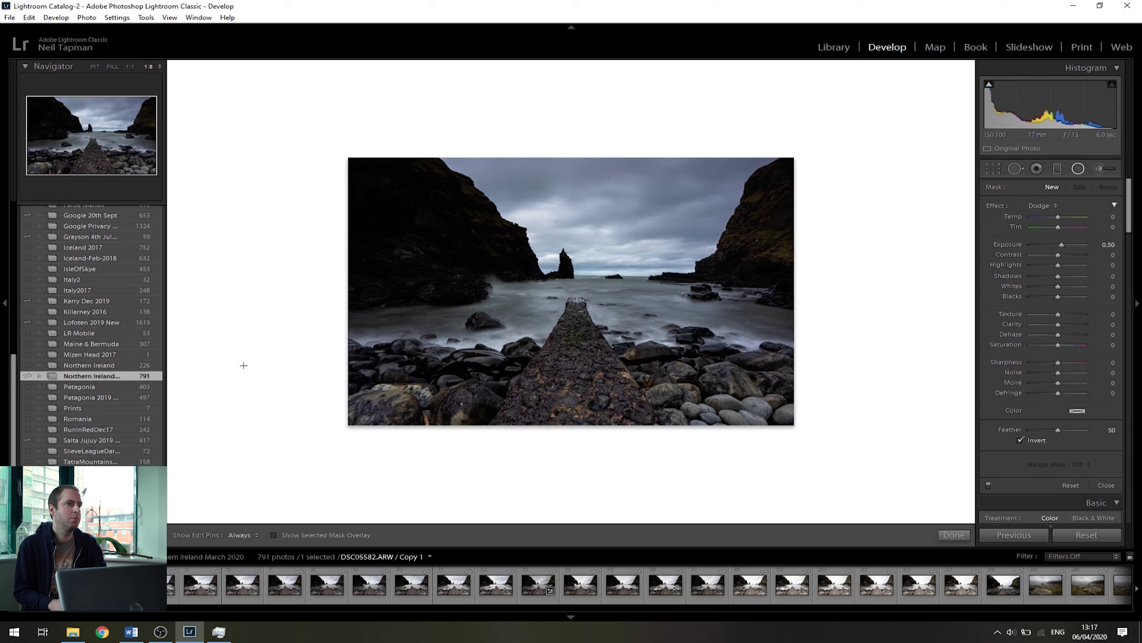
# Switch from the virtual copy to the original photo DSC05582.ARW
pyautogui.press('Left')
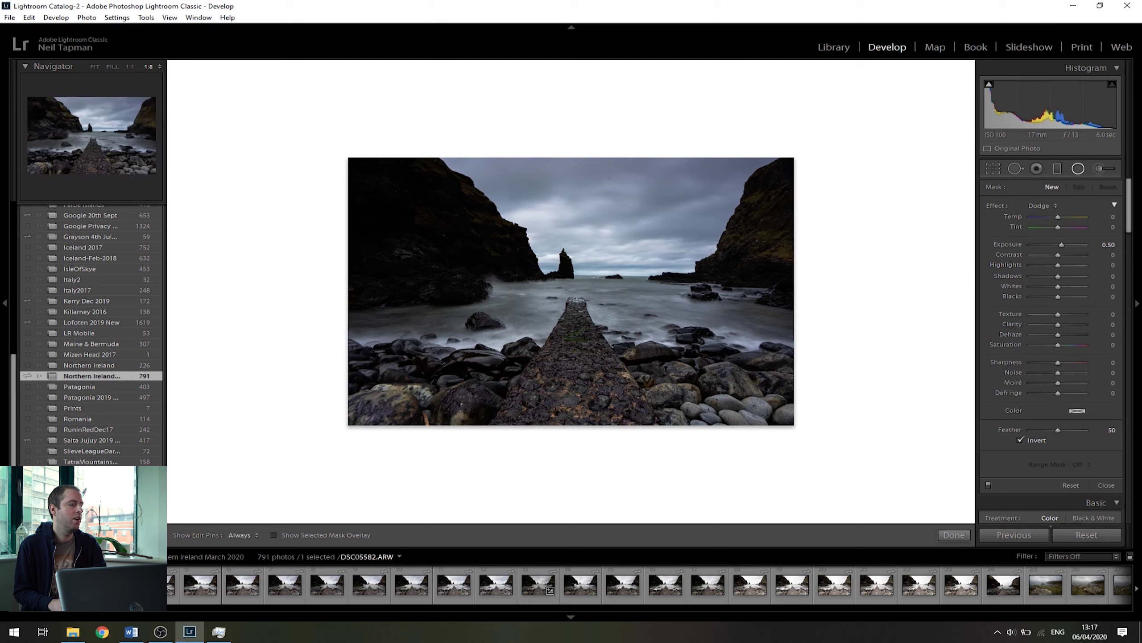